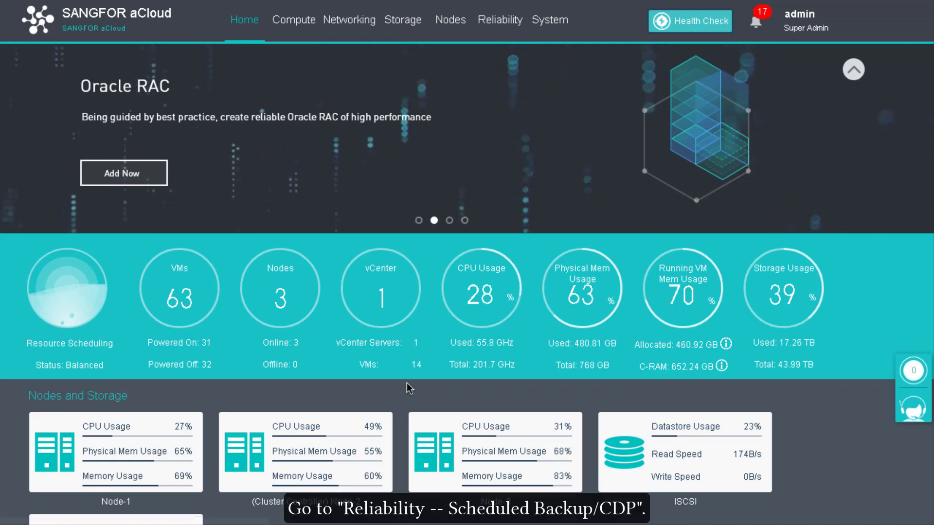
Go to Scheduled Backup/CDP's backup repositories and start adding a datastore repository.
mouse_move(494, 37)
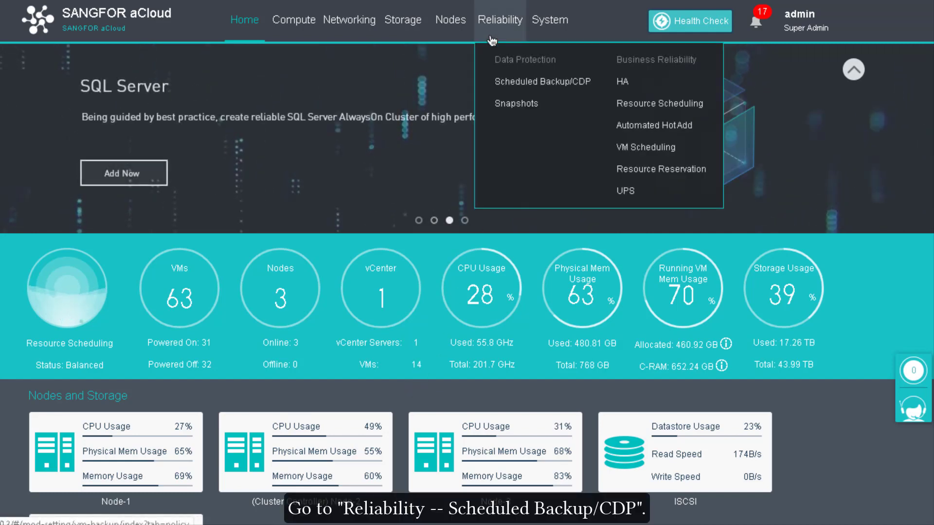
left_click(505, 81)
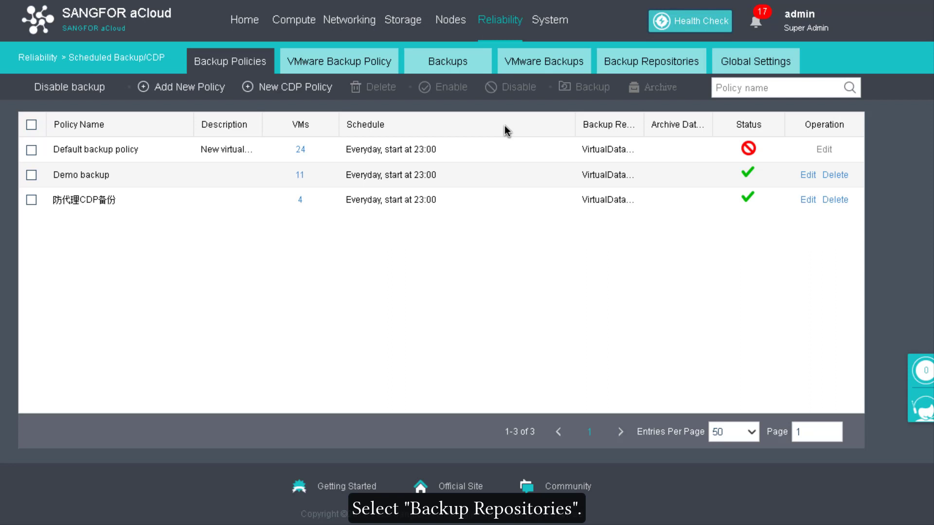
left_click(648, 62)
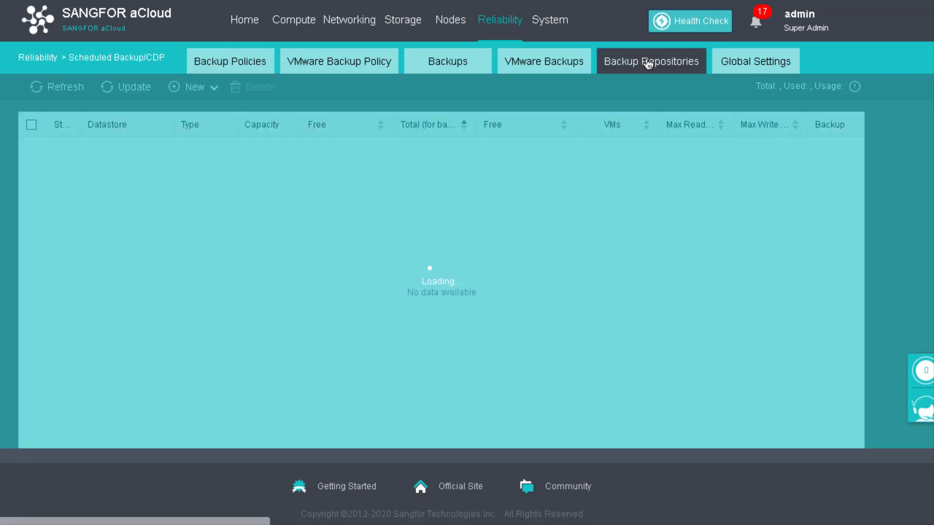
left_click(190, 89)
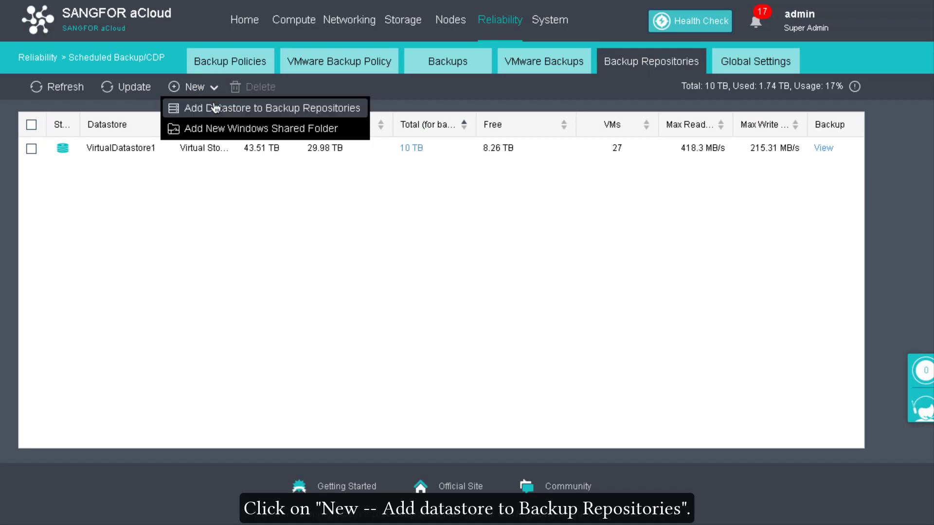
left_click(207, 106)
Add the ISCSI datastore with 200 GB of backup space and check the space setting.
left_click(107, 179)
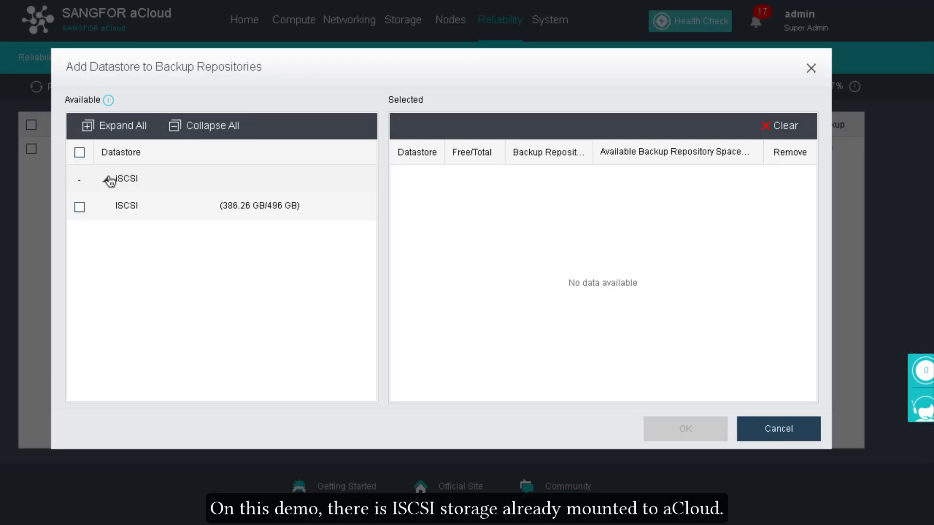
left_click(137, 206)
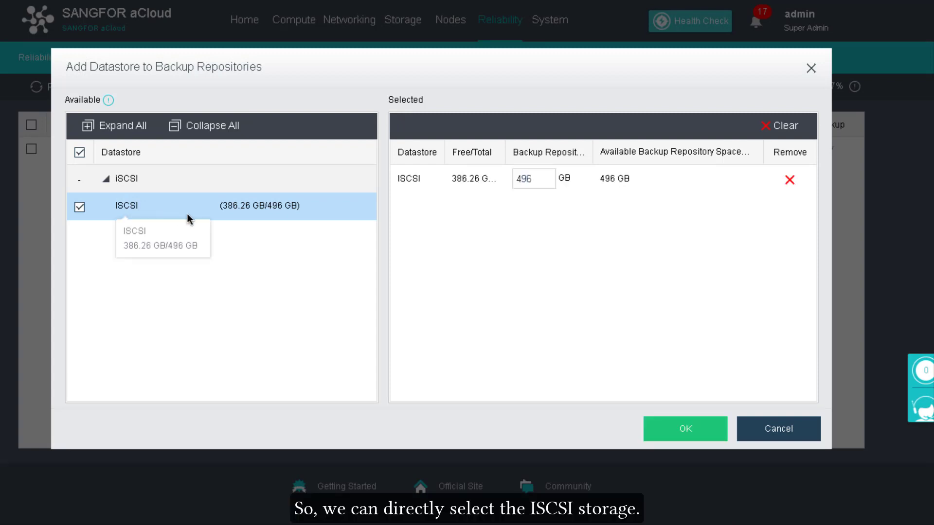
left_click(530, 179)
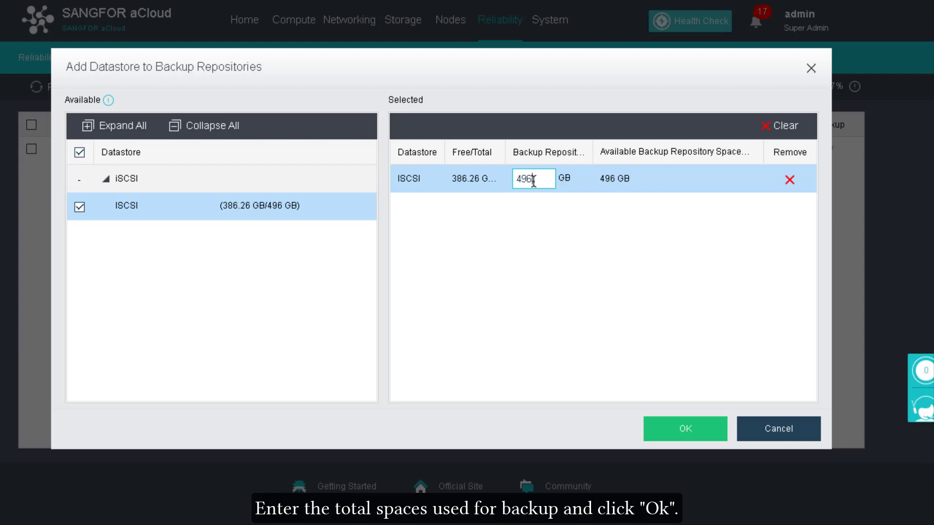
left_click_drag(530, 179, 514, 179)
type("200")
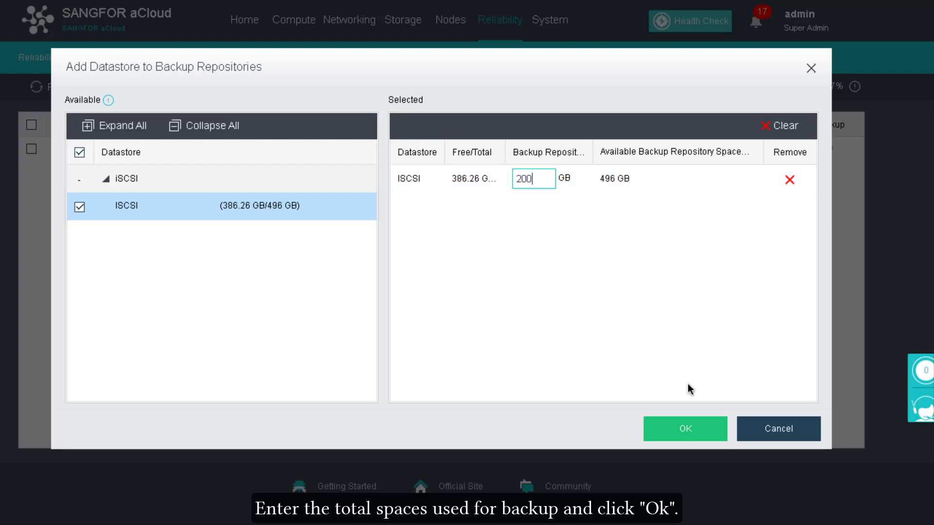
left_click(694, 430)
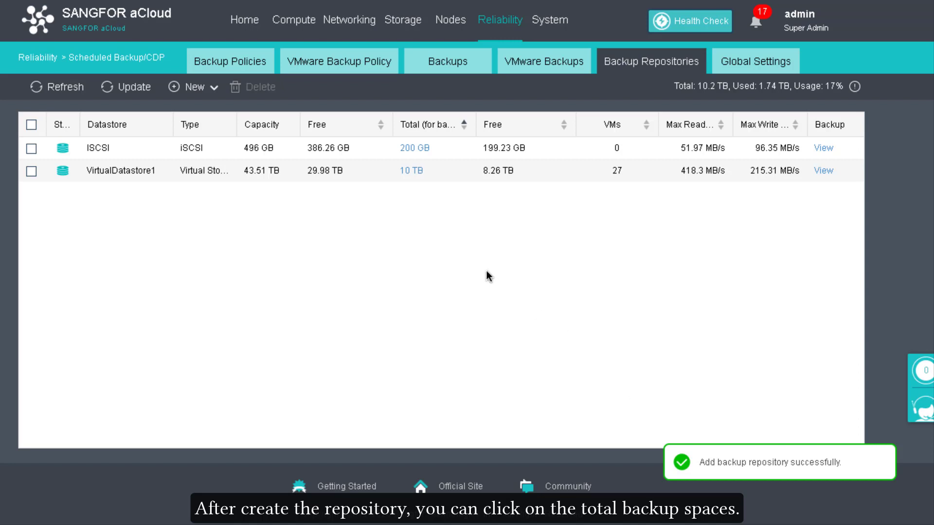
left_click(419, 148)
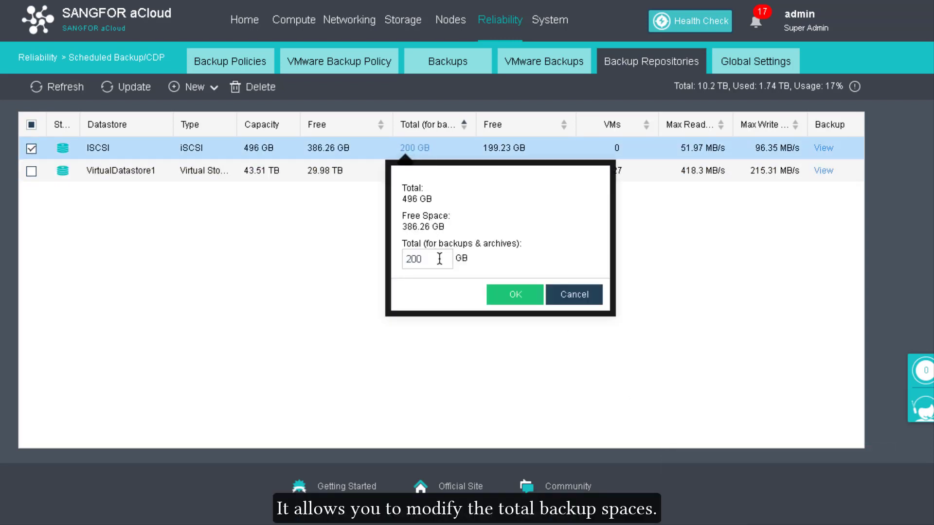
left_click(573, 294)
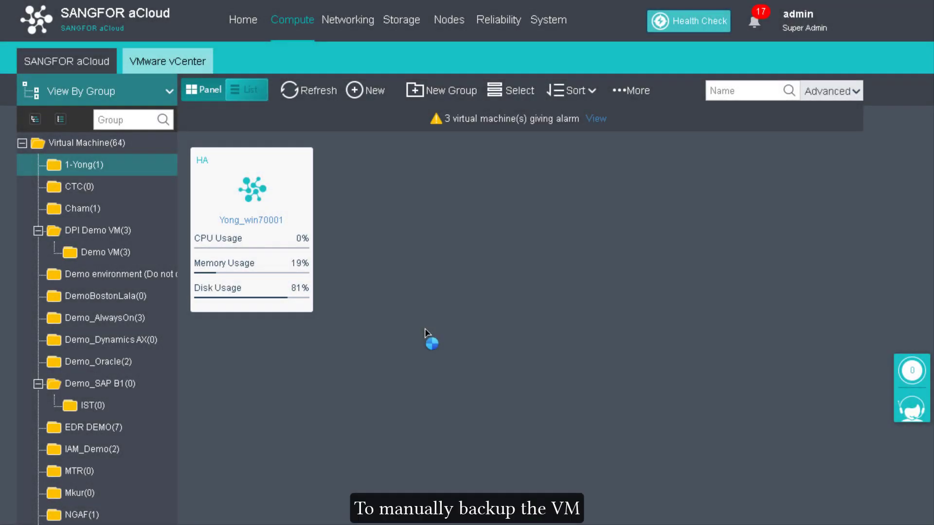
Create a manual backup of Yong_win70001 to the ISCSI datastore, described as 'Backup'.
left_click(288, 289)
left_click(381, 166)
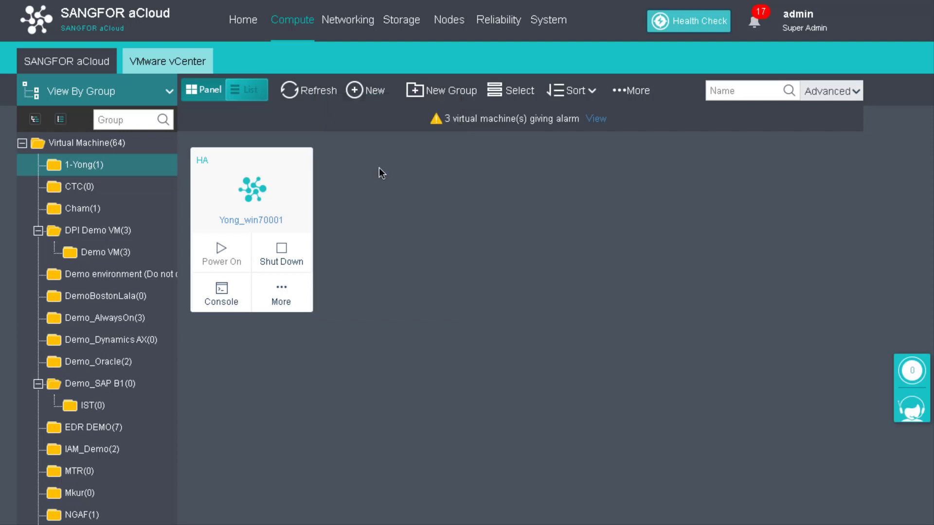
type("Backup")
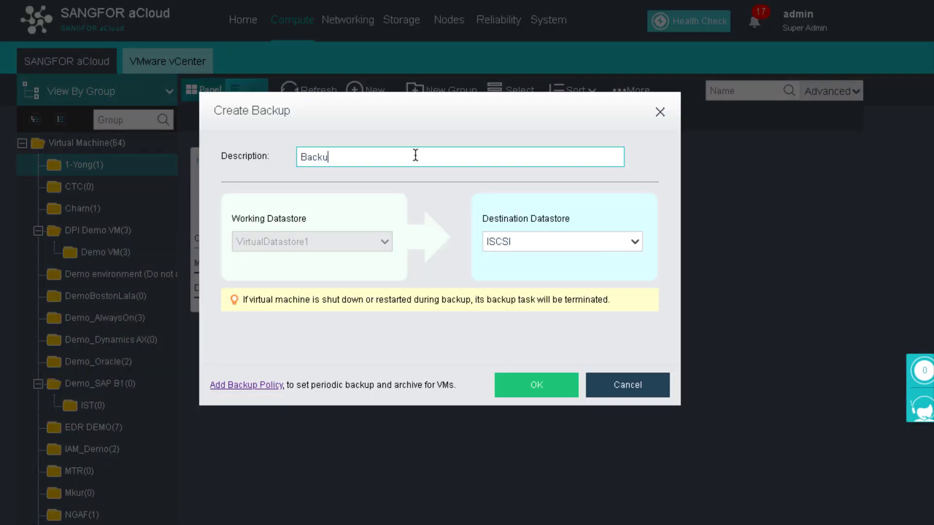
left_click(559, 245)
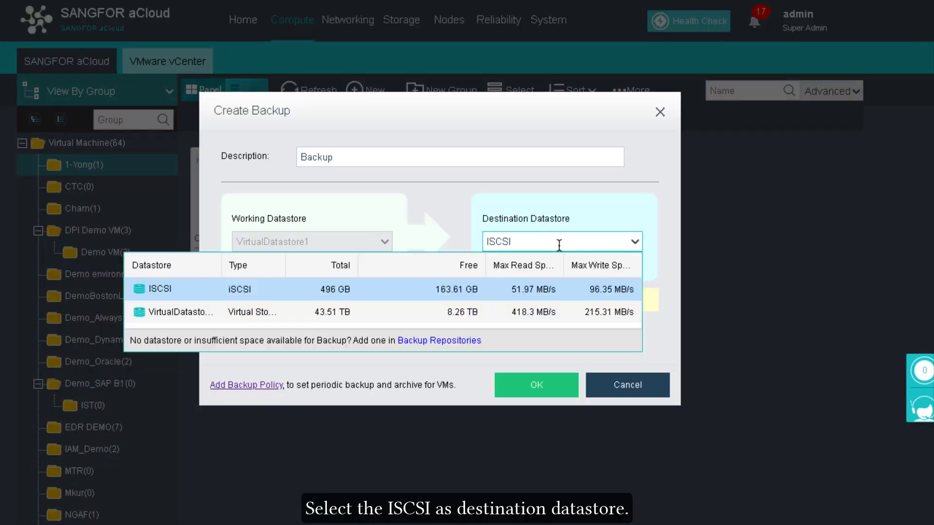
left_click(512, 287)
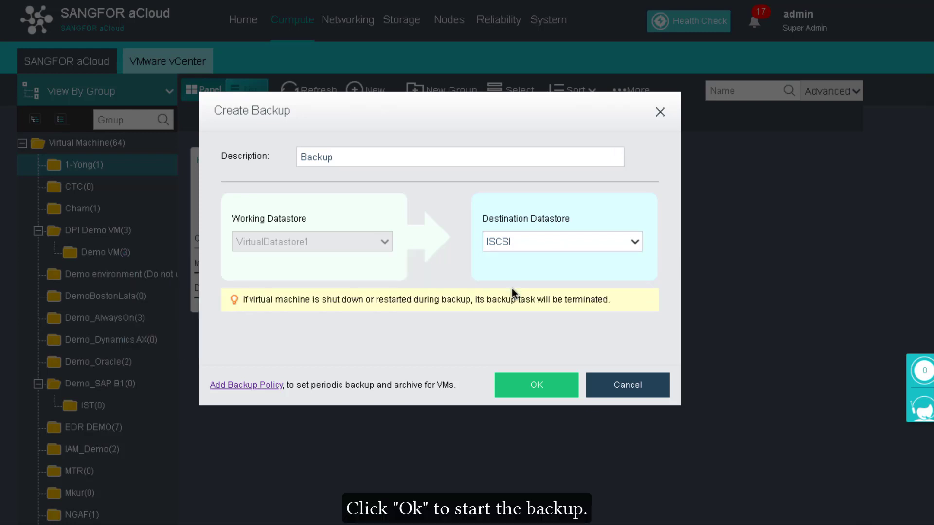
left_click(537, 384)
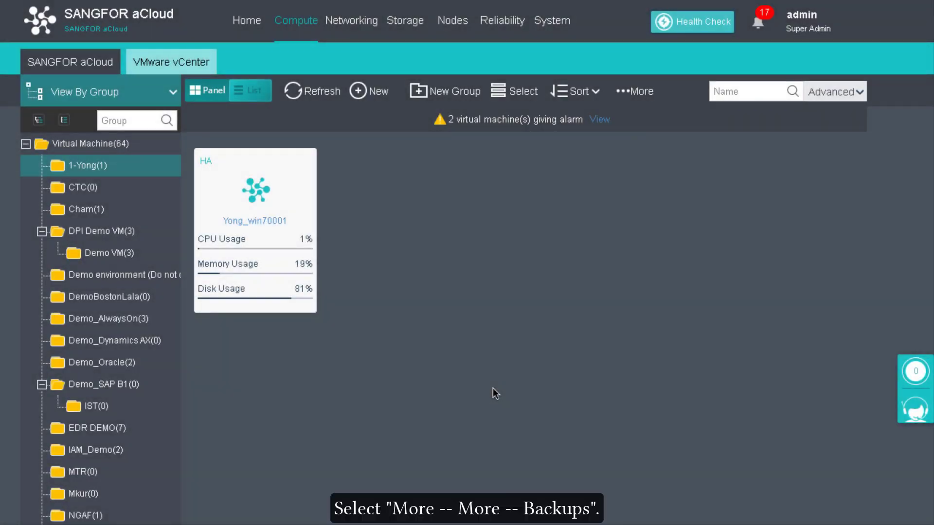
Open Yong_win70001's backup list and check the latest backup's description and protected lock.
left_click(298, 303)
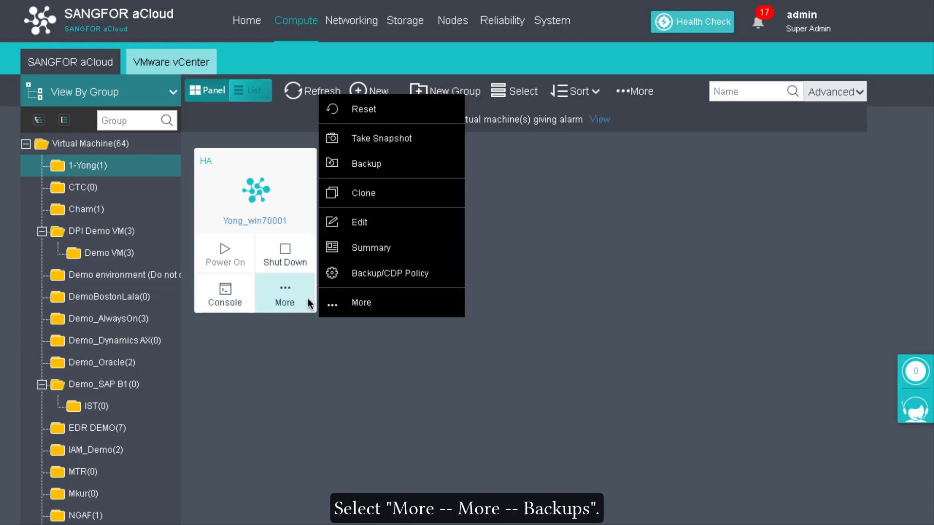
mouse_move(353, 302)
left_click(523, 249)
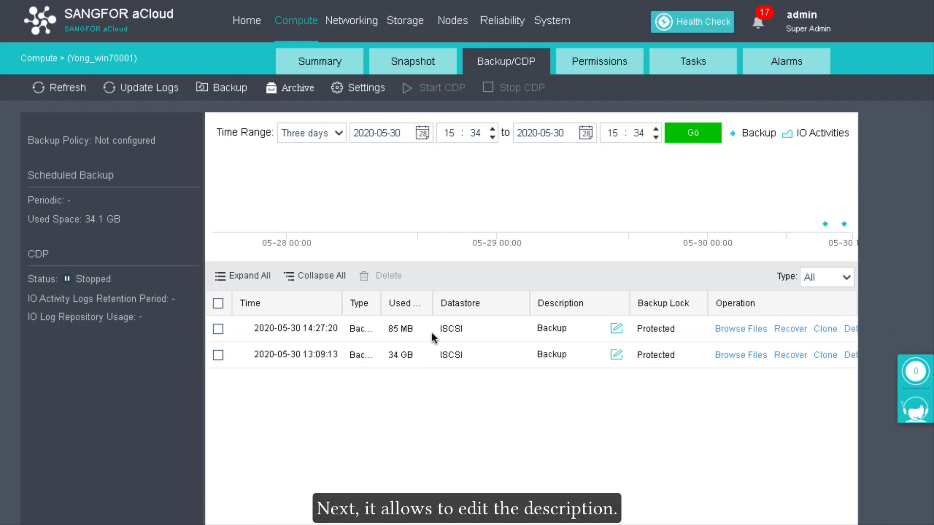
left_click(615, 329)
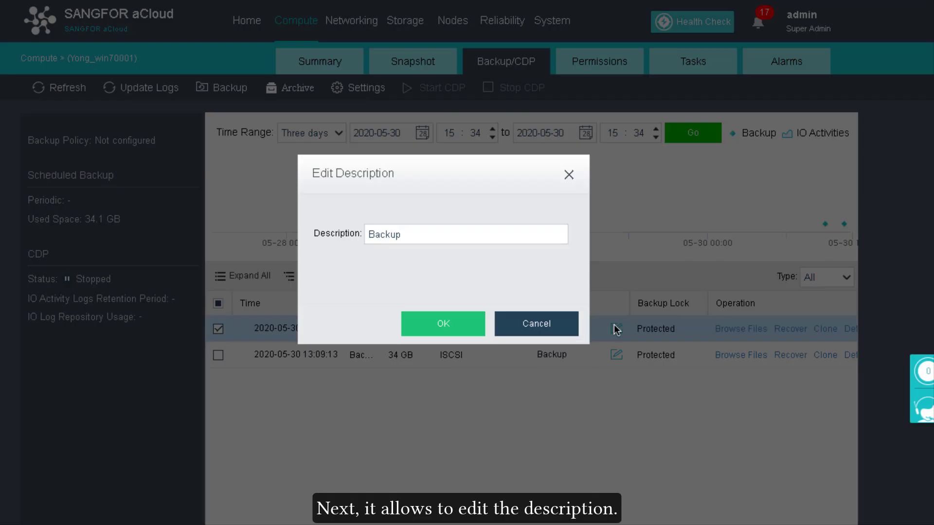
left_click(536, 323)
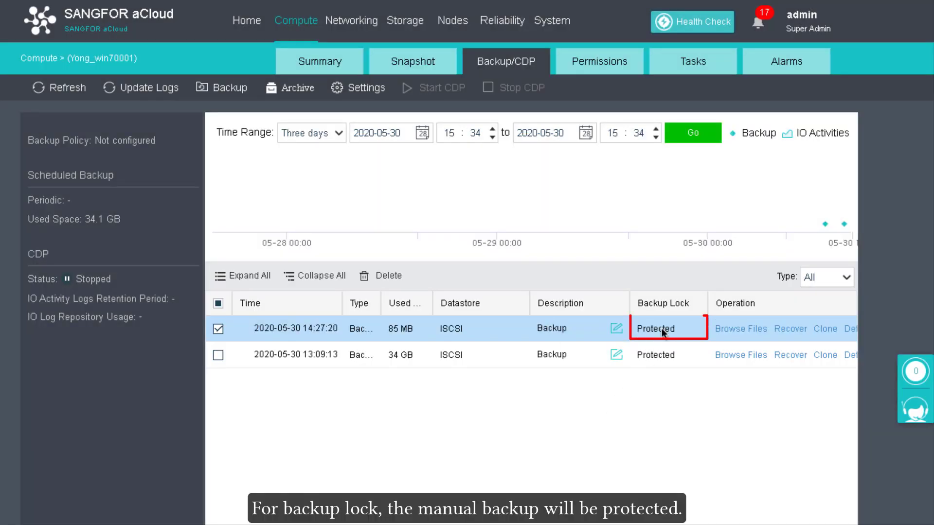
mouse_move(662, 332)
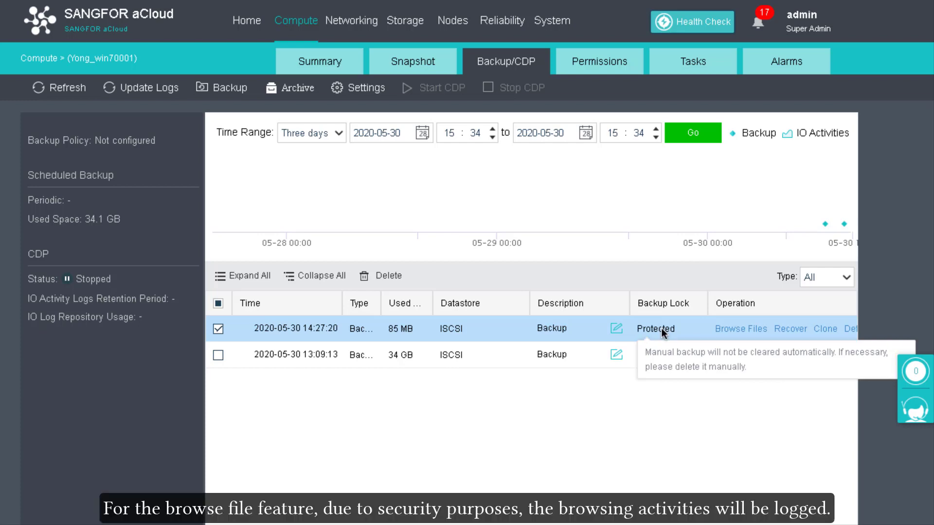
Browse the latest backup's files down to the Users > Administrator folder.
left_click(743, 330)
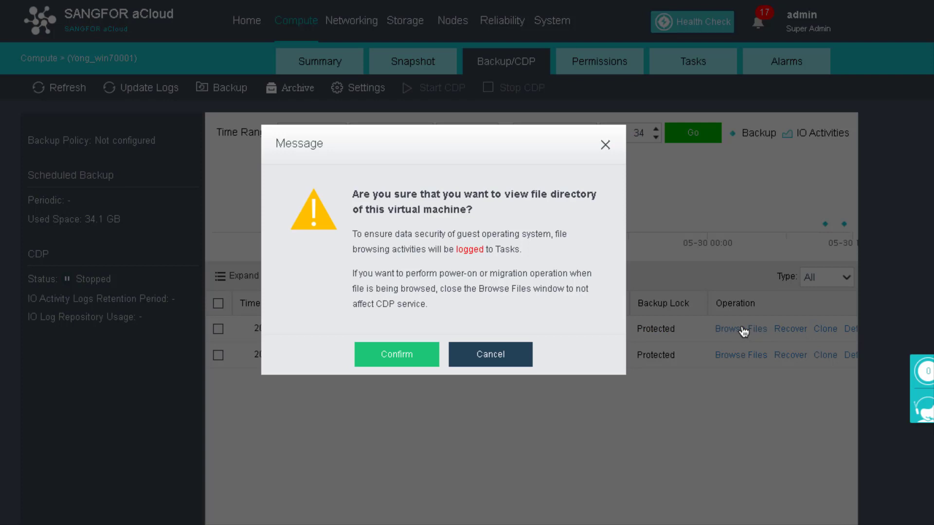
left_click(419, 359)
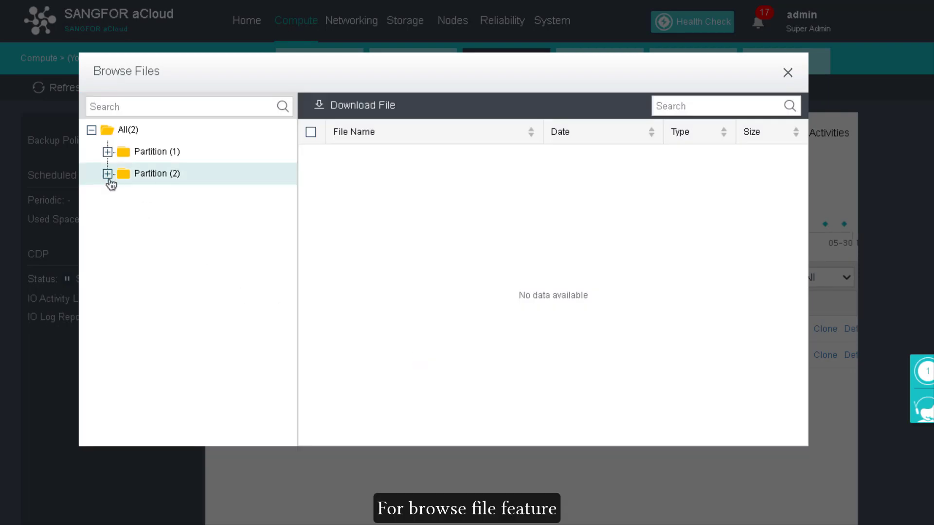
left_click(108, 174)
left_click(123, 370)
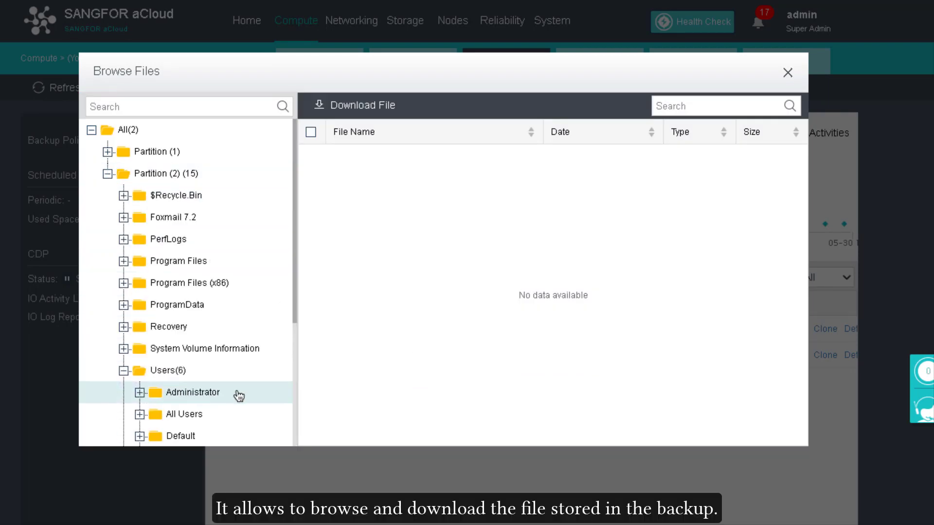
left_click(239, 394)
left_click(378, 346)
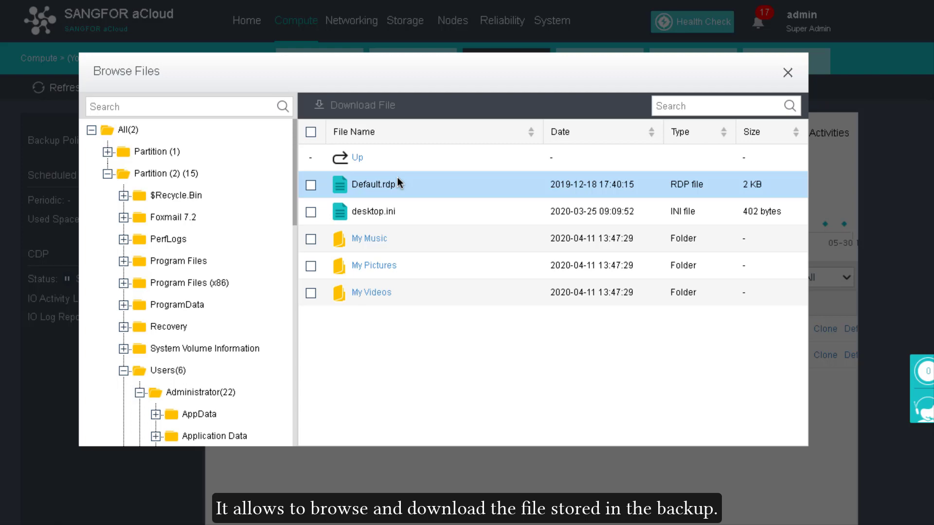
Download and save desktop.ini from My Music, then close the file browser.
left_click(518, 238)
left_click(465, 188)
left_click(368, 108)
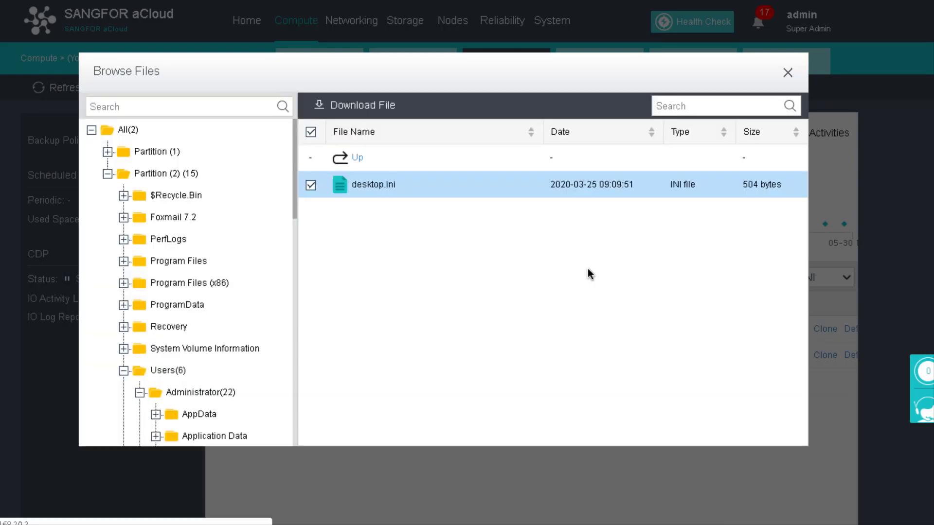
left_click(682, 344)
left_click(787, 74)
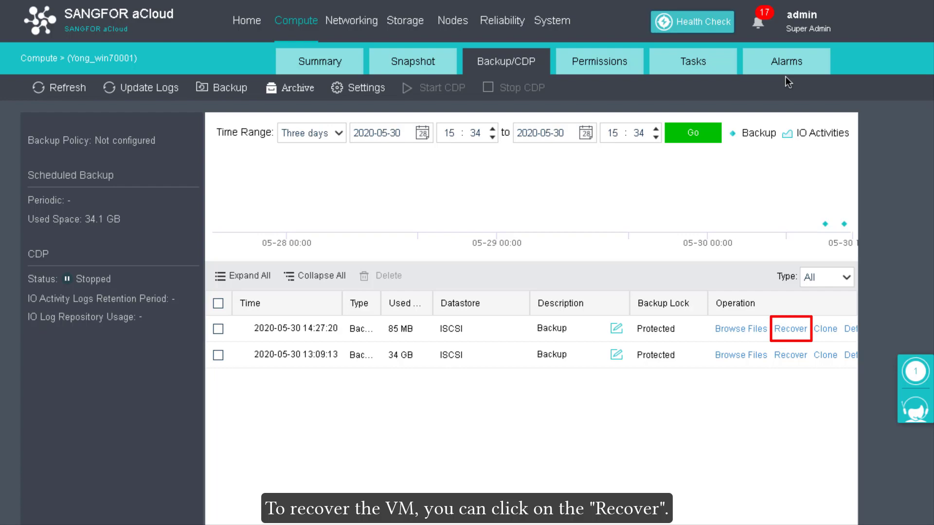
left_click(788, 326)
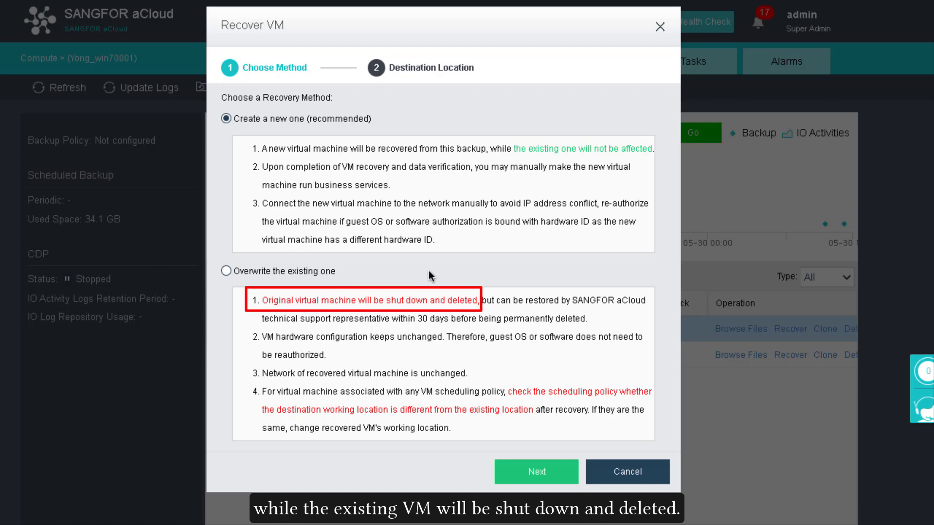
left_click(537, 471)
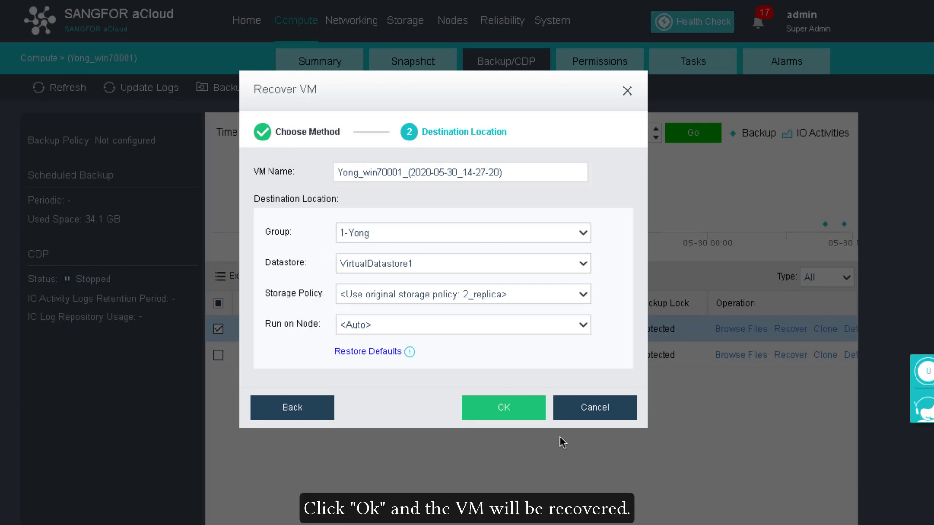
left_click(595, 407)
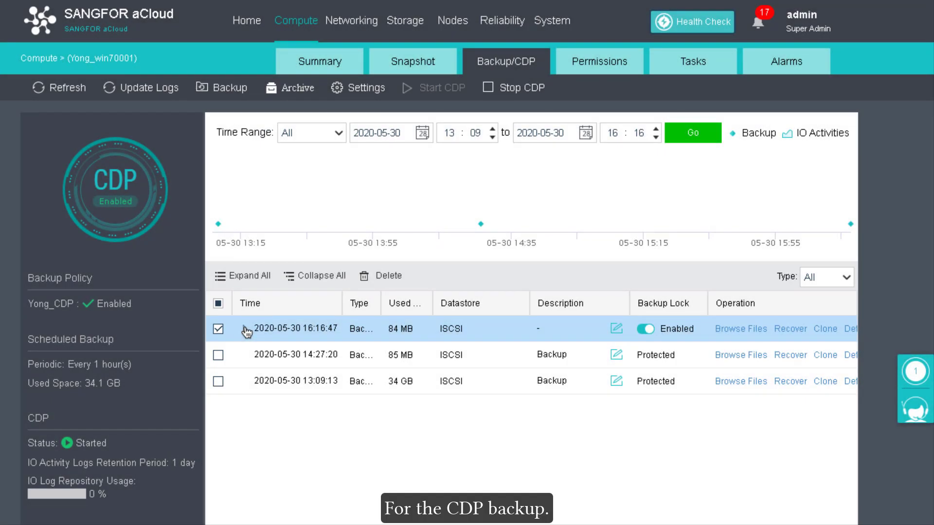
Expand the 16:16:47 CDP backup and scroll through its IO log recovery points.
left_click(246, 329)
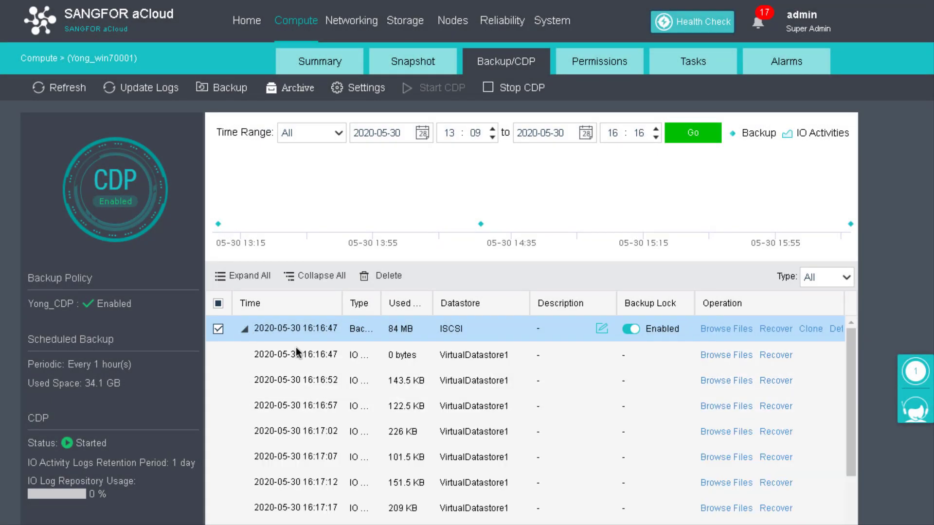
scroll(615, 398, "down", 3)
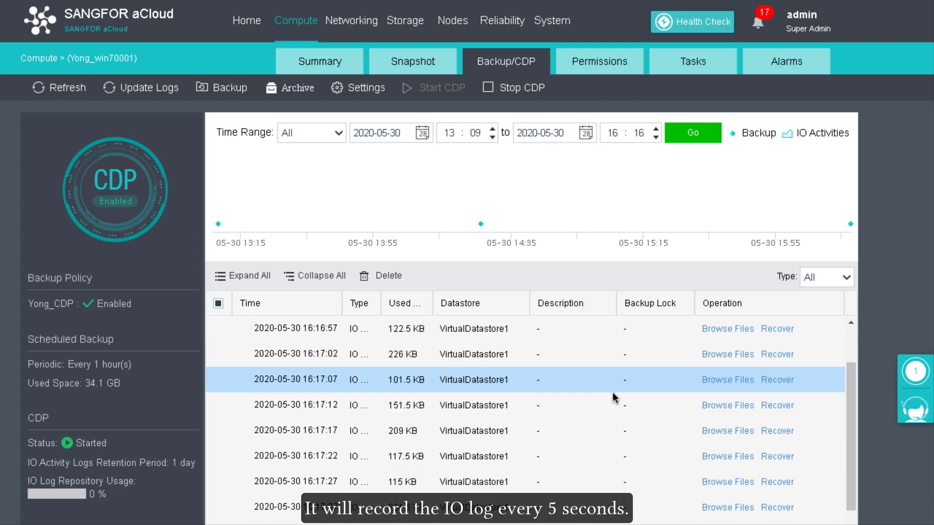
scroll(613, 398, "up", 3)
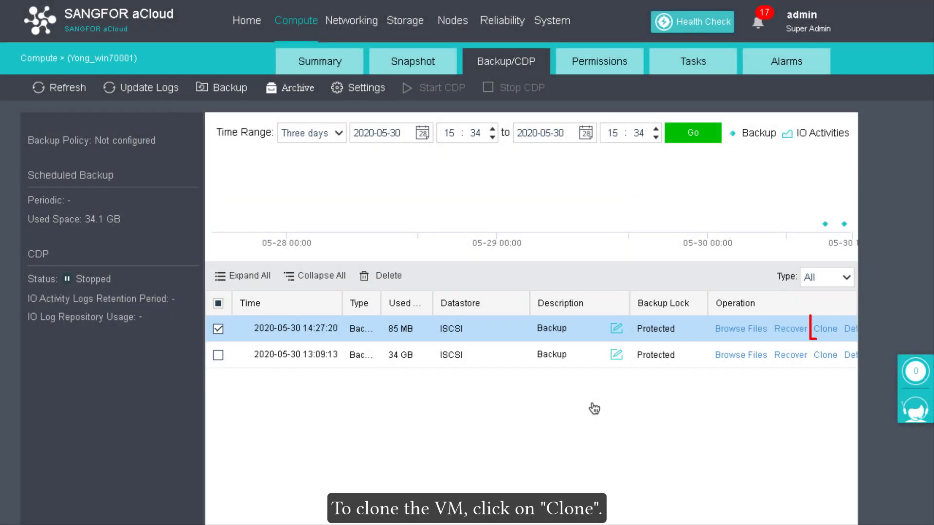
left_click(826, 330)
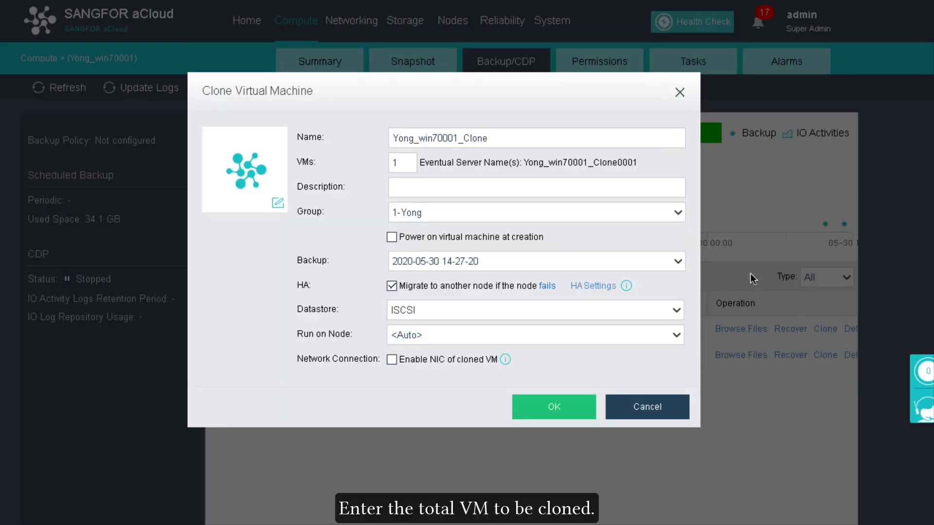
left_click(409, 165)
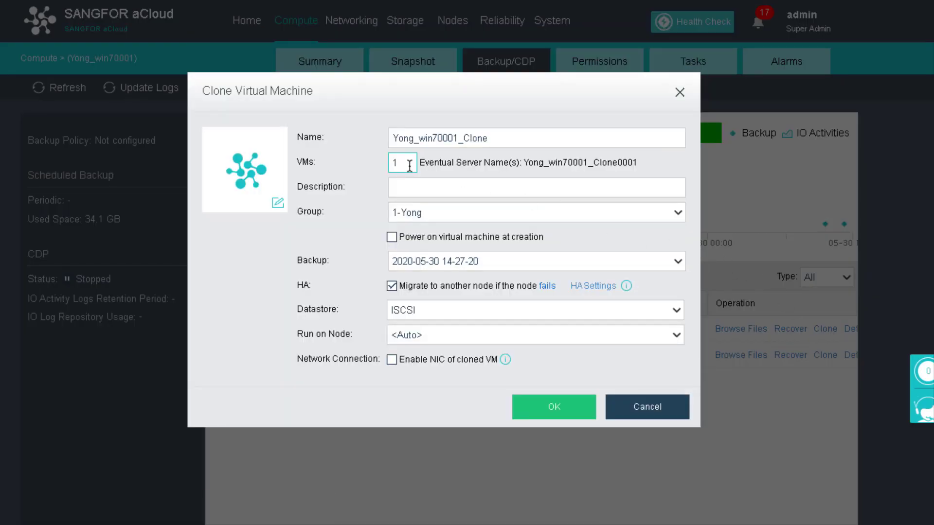
left_click(513, 252)
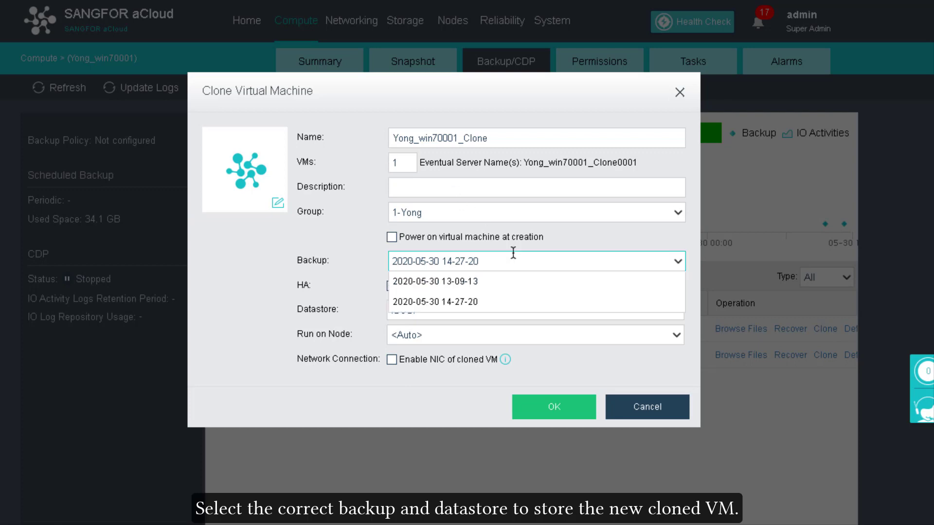
left_click(514, 282)
left_click(515, 310)
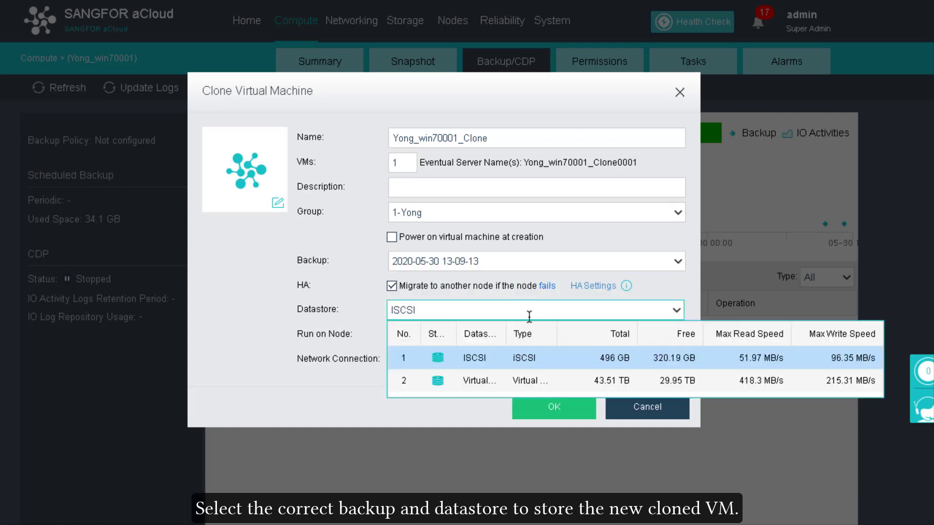
left_click(595, 381)
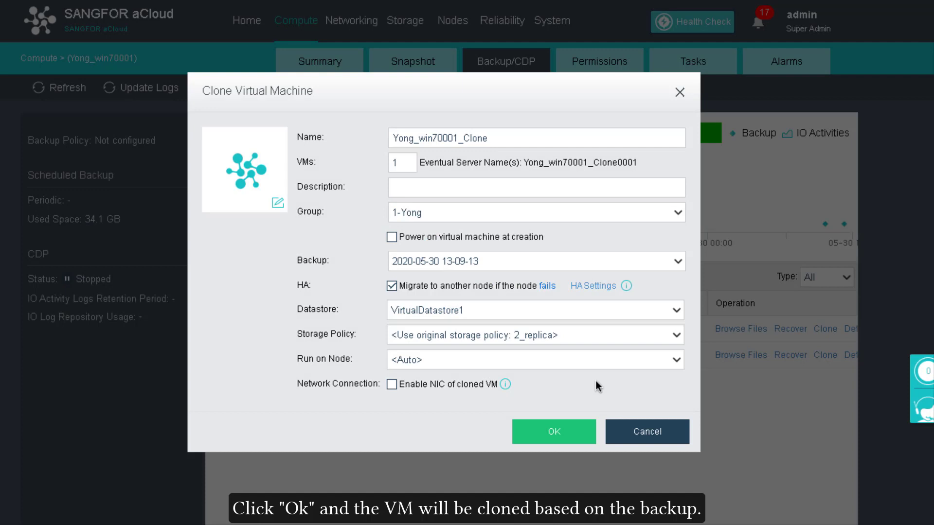
left_click(615, 432)
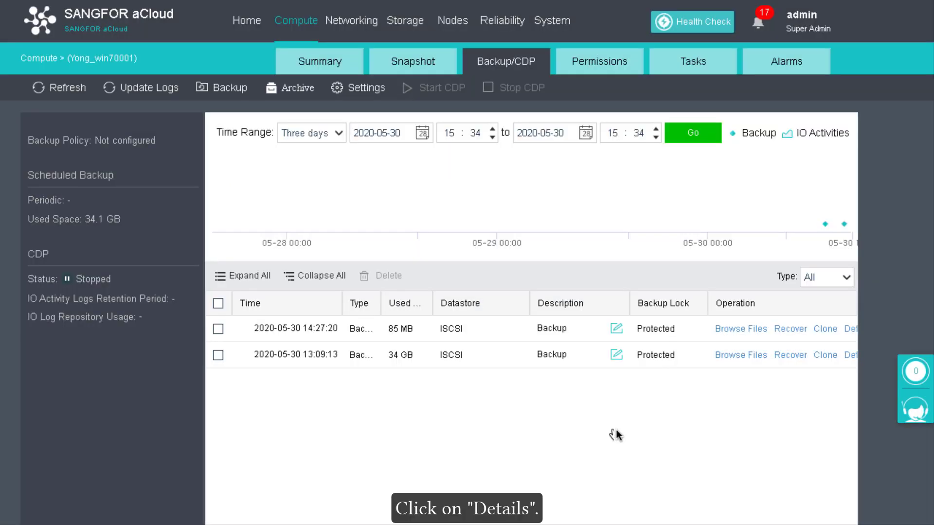
left_click(850, 331)
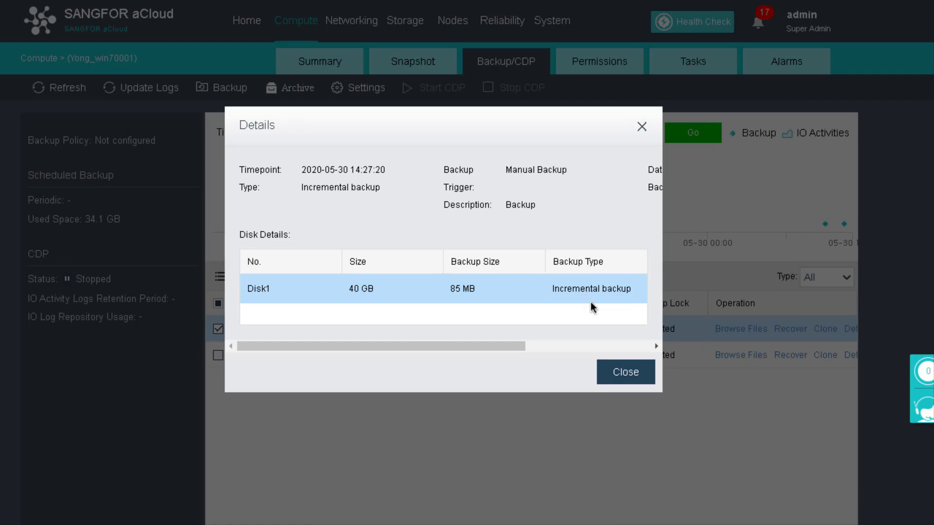
left_click(627, 373)
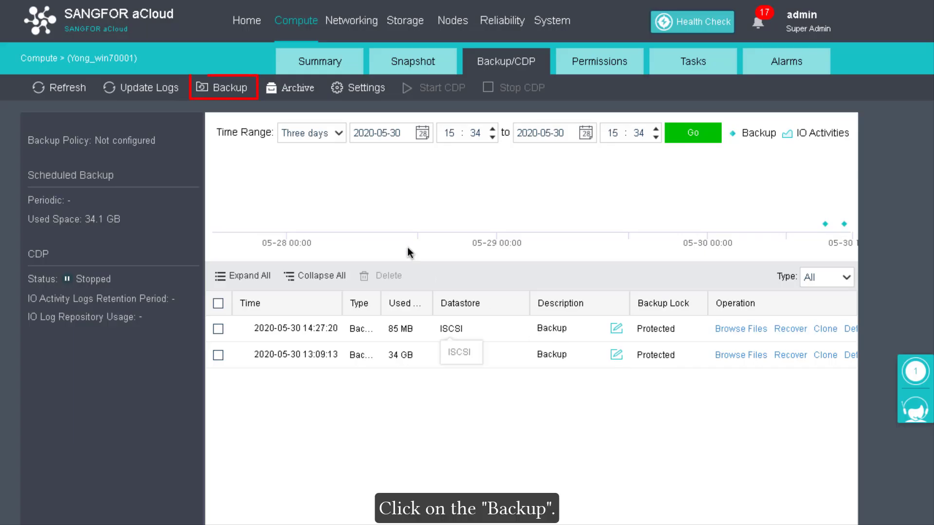
left_click(235, 91)
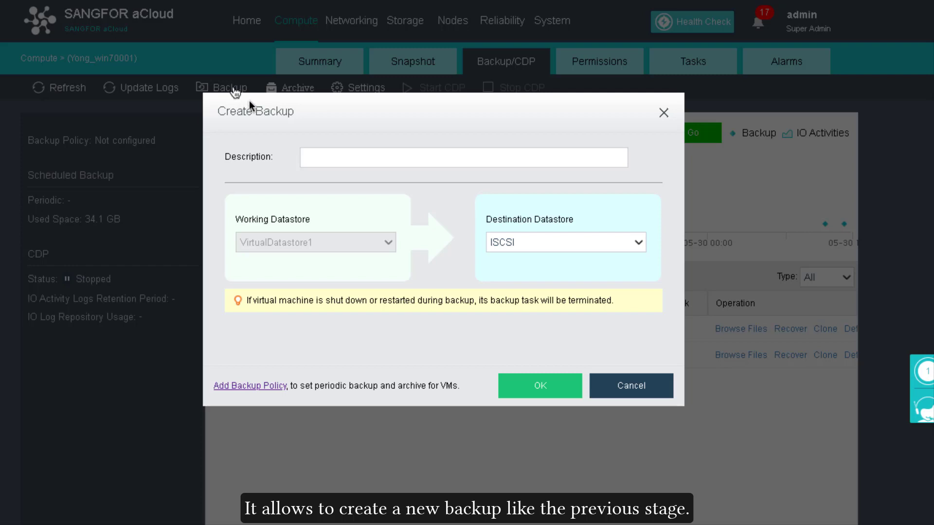
left_click(628, 389)
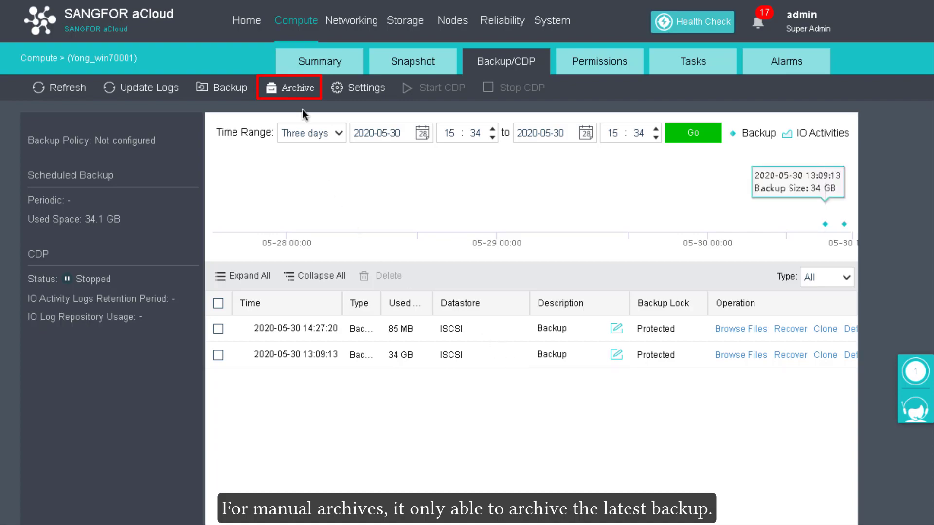
Archive the latest backup to VirtualDatastore1, compressed, with the description 'Test'.
left_click(291, 88)
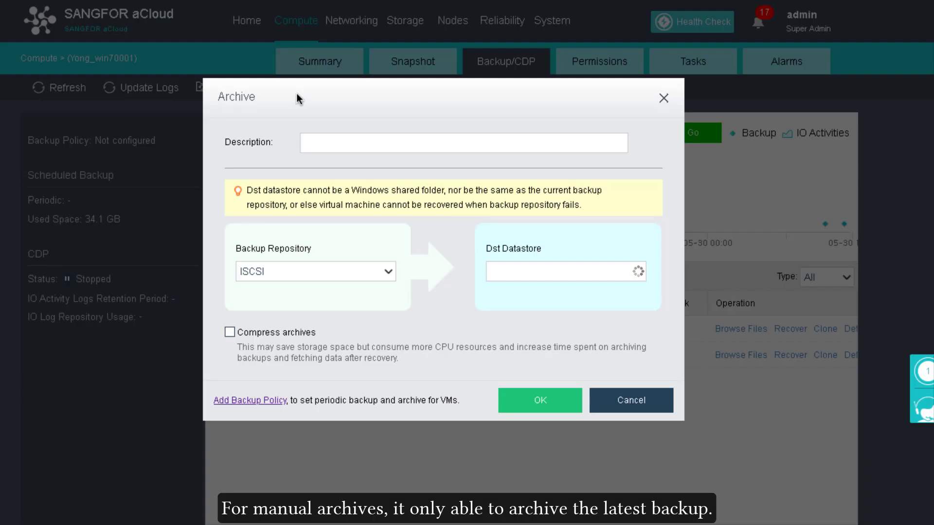
left_click(341, 139)
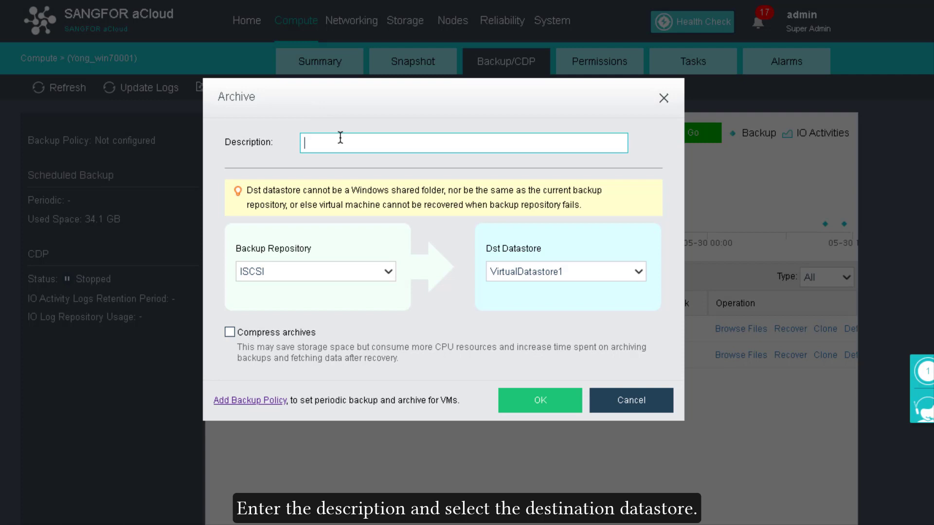
type("Test")
left_click(555, 273)
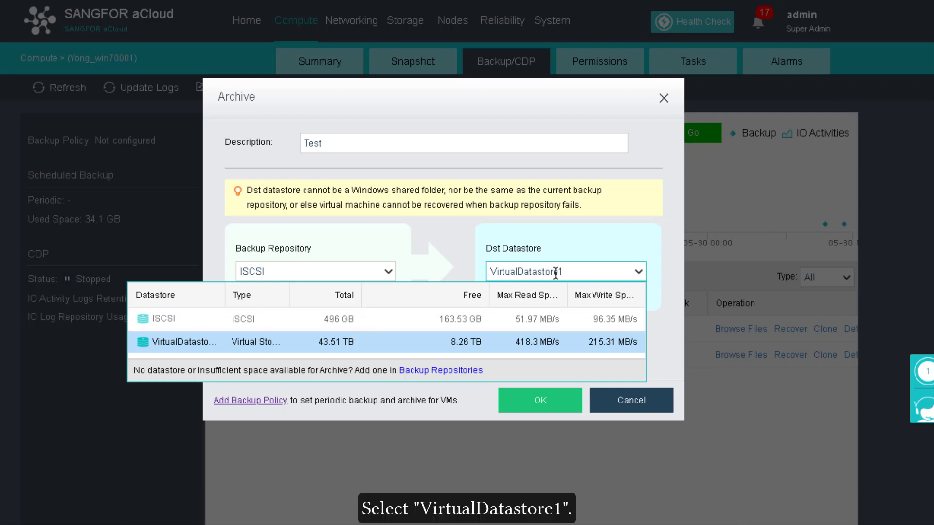
left_click(354, 340)
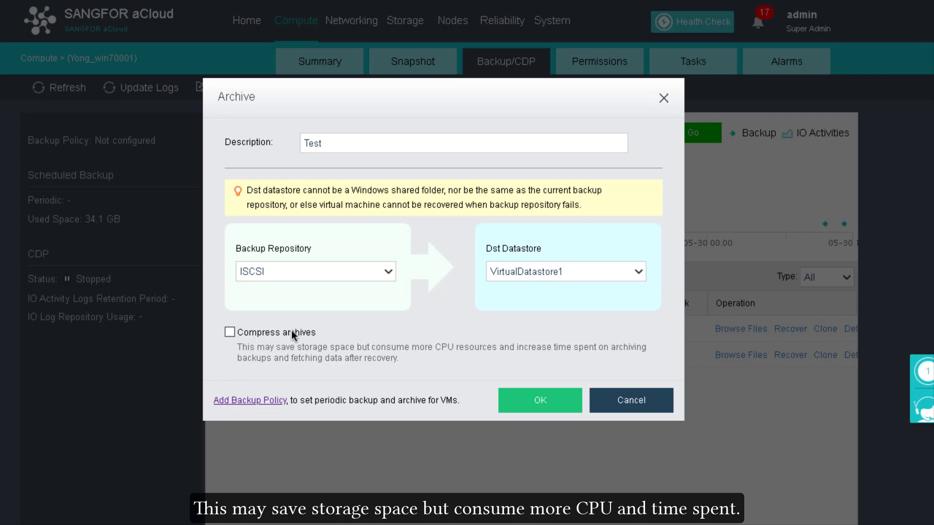
left_click(229, 332)
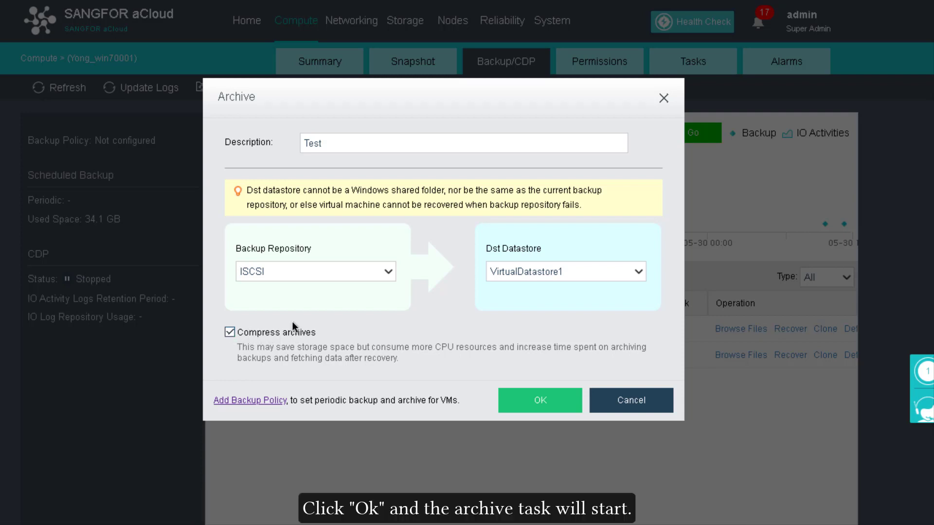
left_click(541, 402)
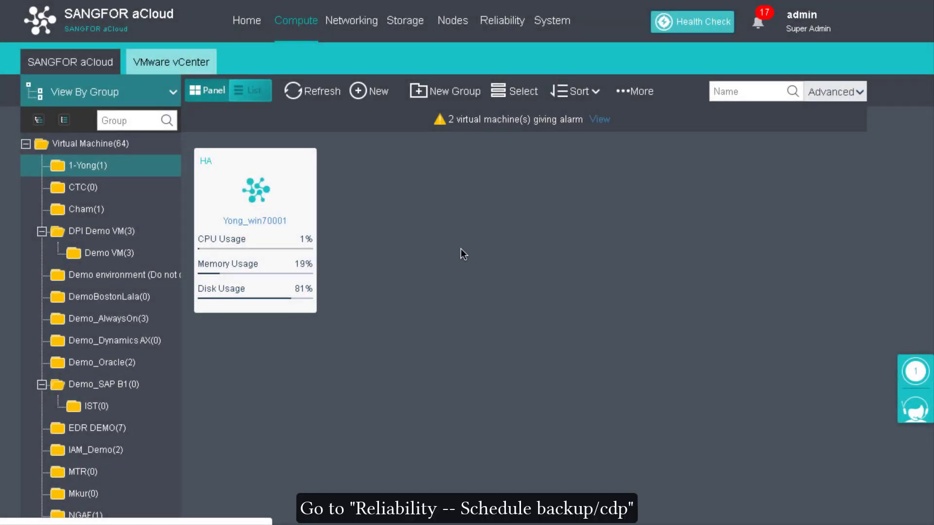
Start a new policy from the Scheduled Backup/CDP policies page.
mouse_move(499, 25)
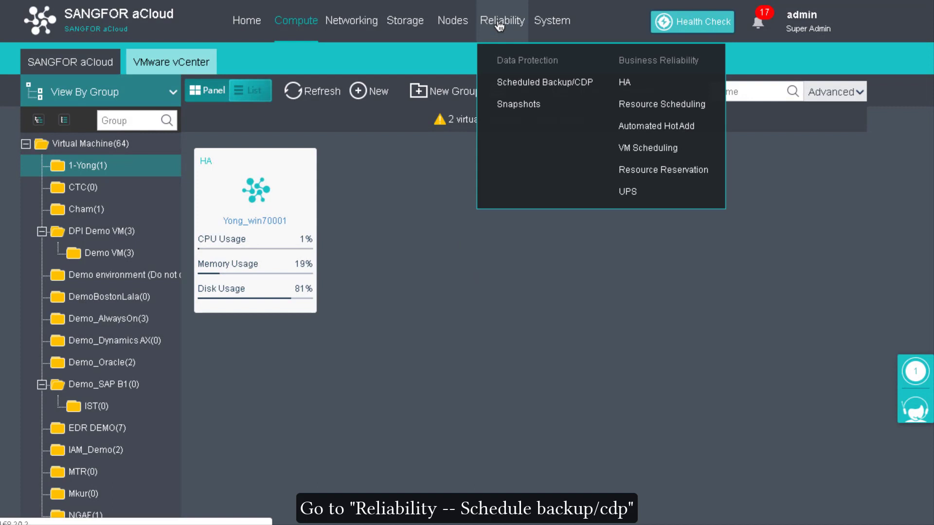
left_click(539, 81)
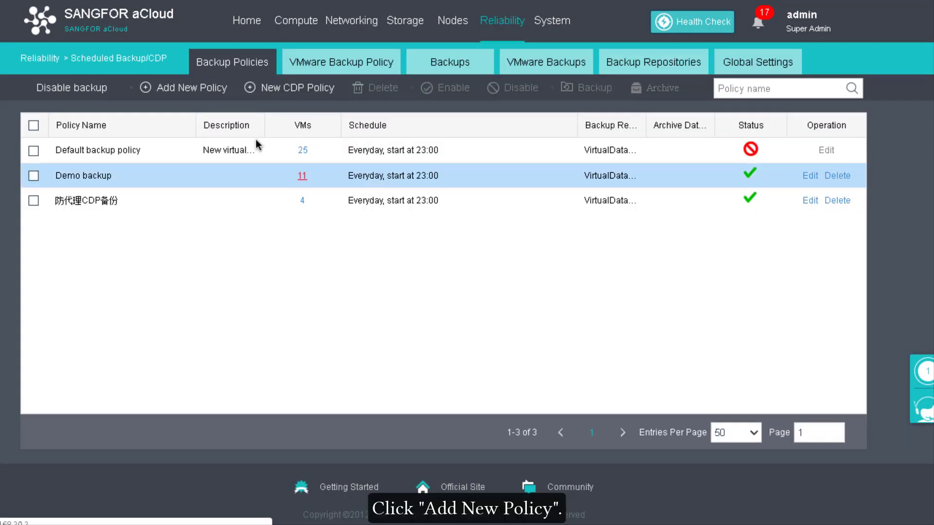
left_click(188, 88)
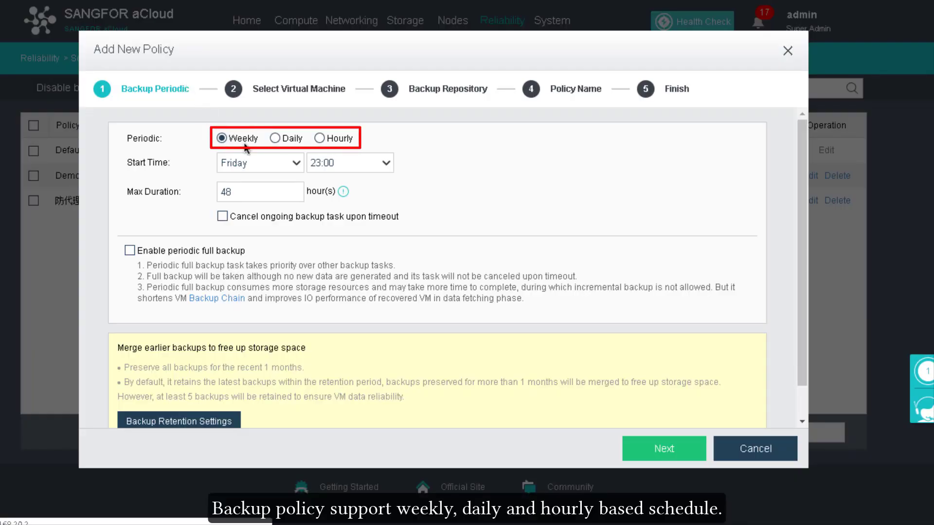
Schedule weekly backups on Friday and Saturday starting at 20:00.
left_click(275, 156)
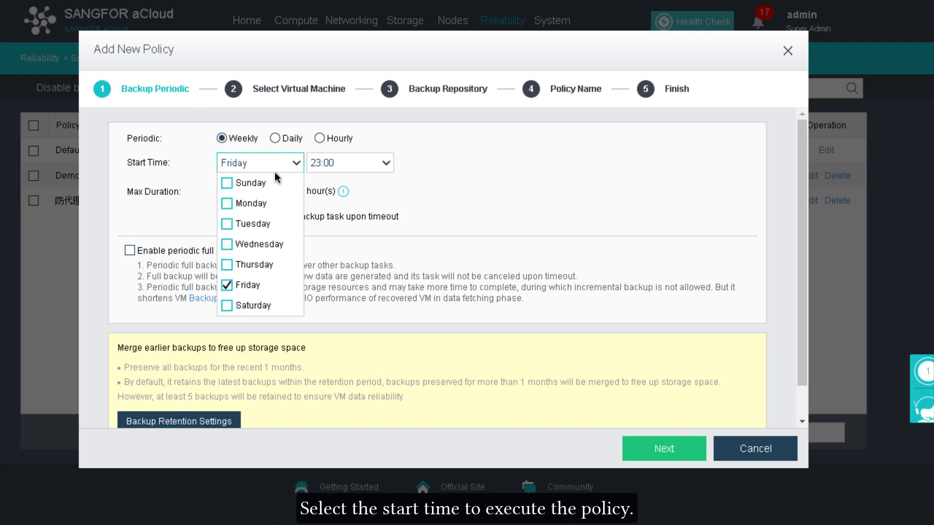
left_click(263, 305)
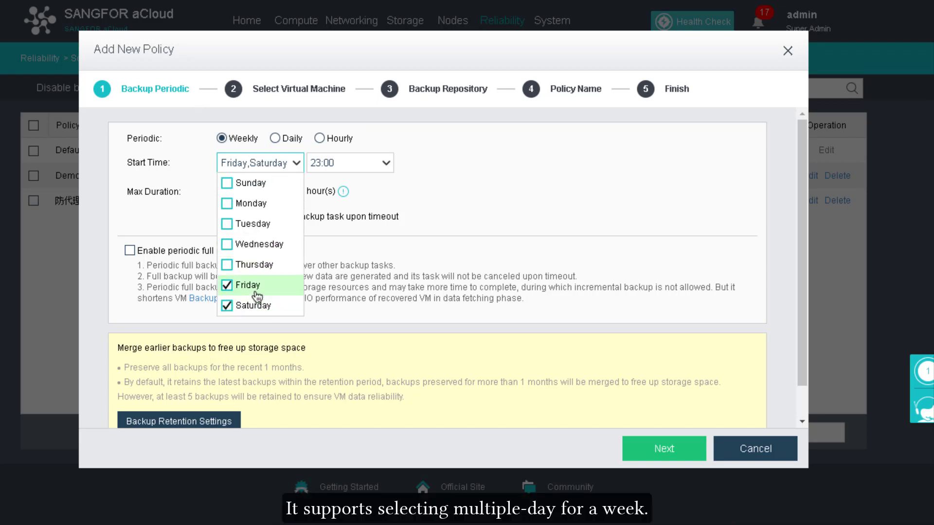
left_click(325, 209)
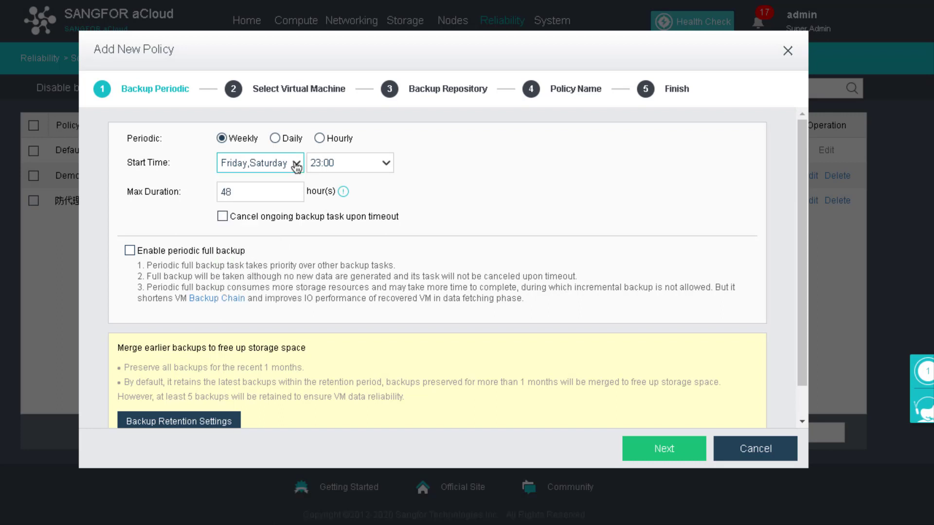
left_click(368, 163)
scroll(345, 292, "down", 5)
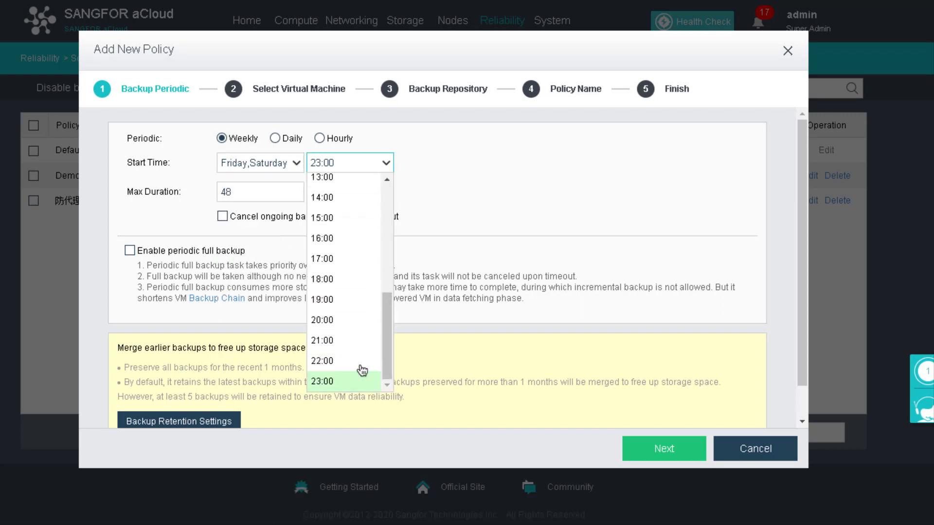
left_click(357, 318)
mouse_move(342, 194)
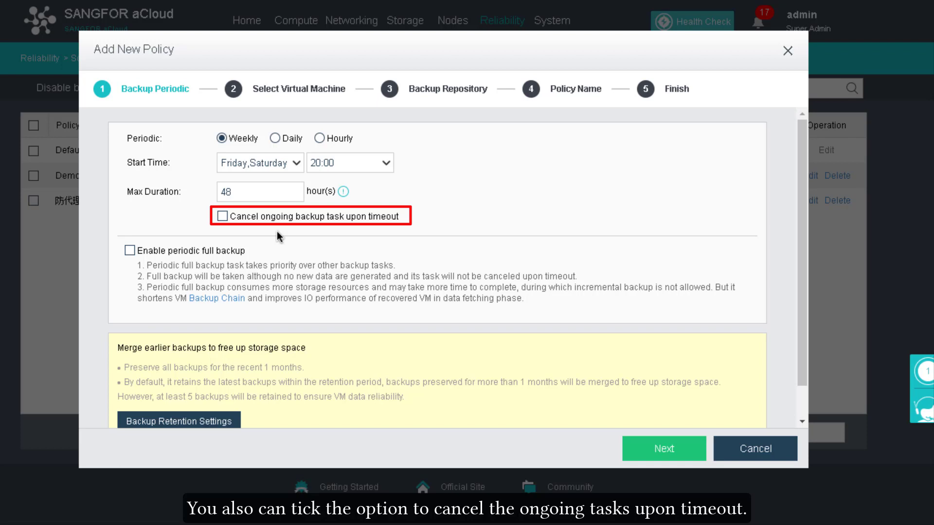
Enable periodic full backup for all months on the last Friday at 22:00.
left_click(213, 252)
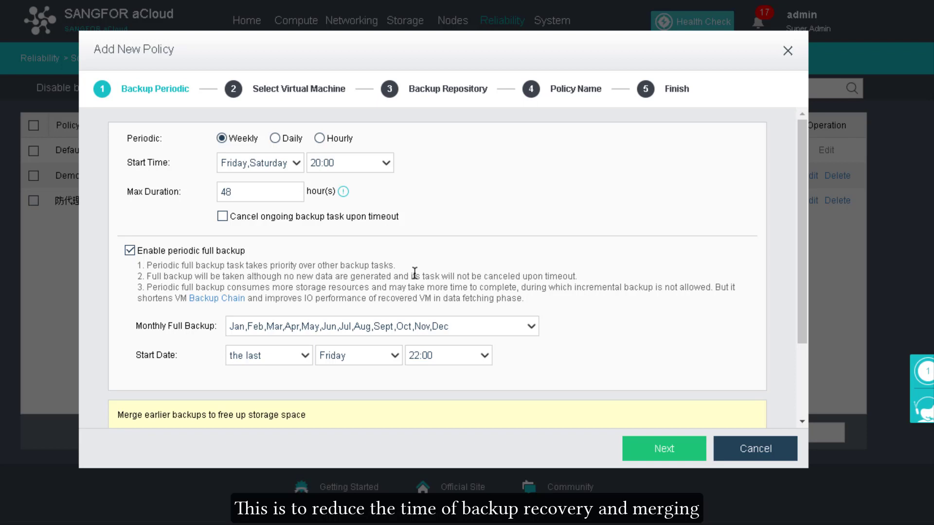
left_click(419, 330)
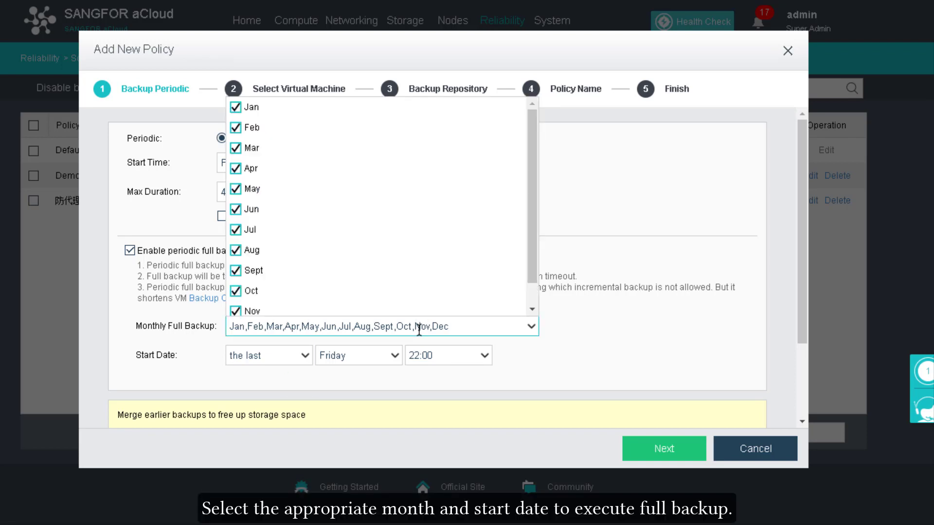
left_click(418, 330)
left_click(295, 358)
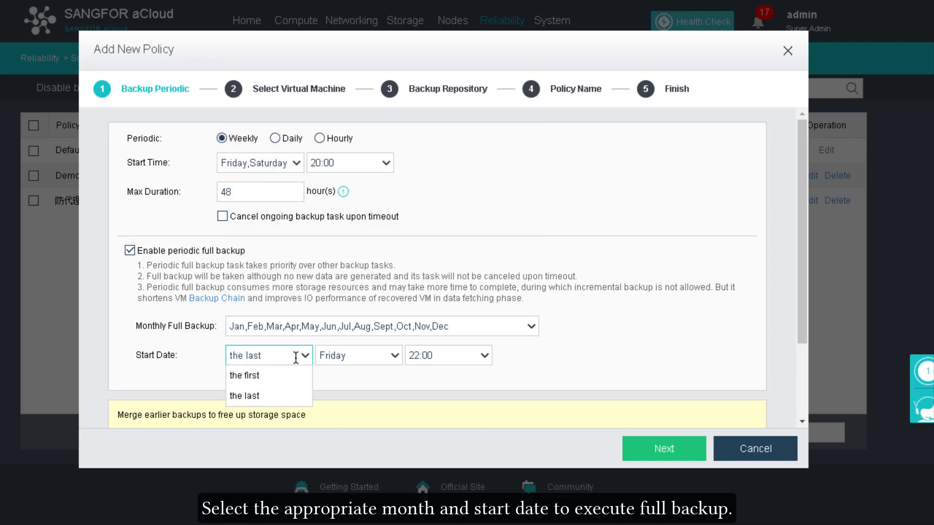
left_click(380, 353)
left_click(477, 354)
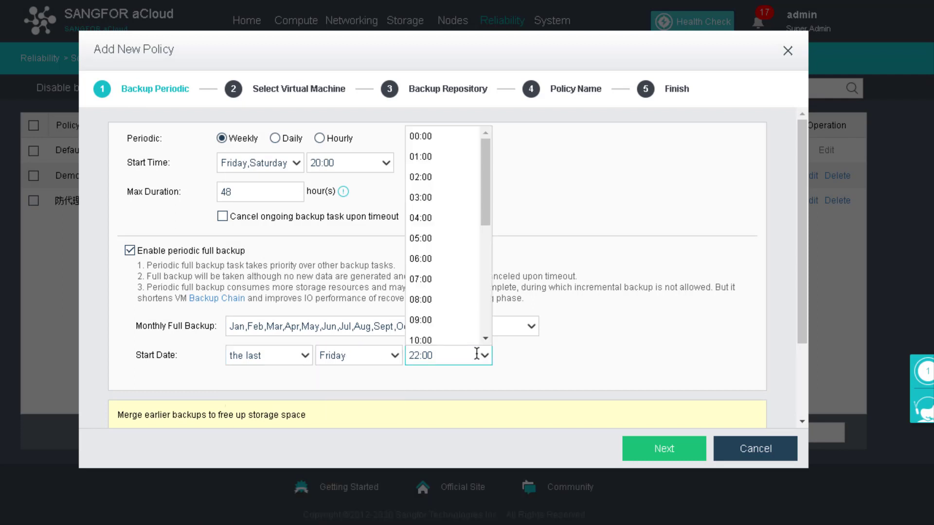
left_click(477, 354)
scroll(544, 352, "down", 3)
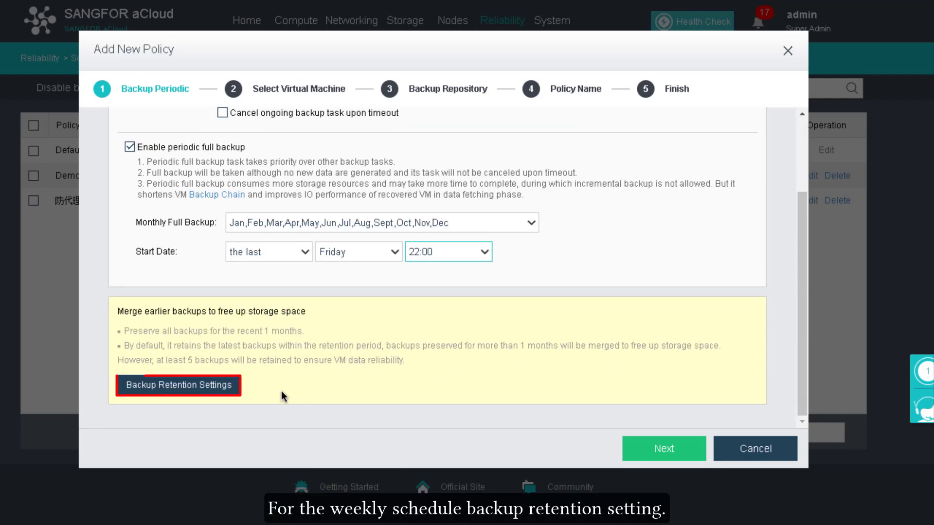
Add a retention rule keeping one backup per week for backups up to 2 months old.
left_click(217, 389)
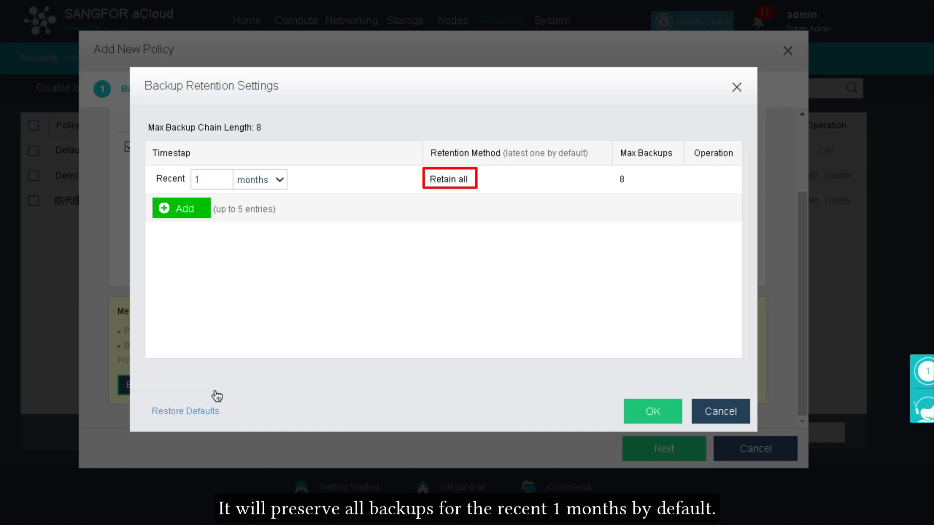
left_click(180, 213)
left_click(311, 209)
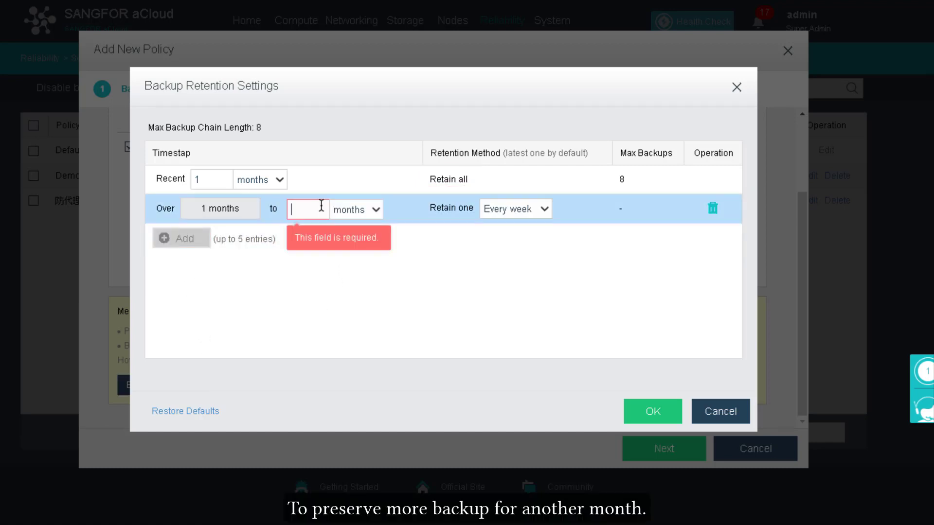
type("2")
left_click(546, 209)
left_click(545, 208)
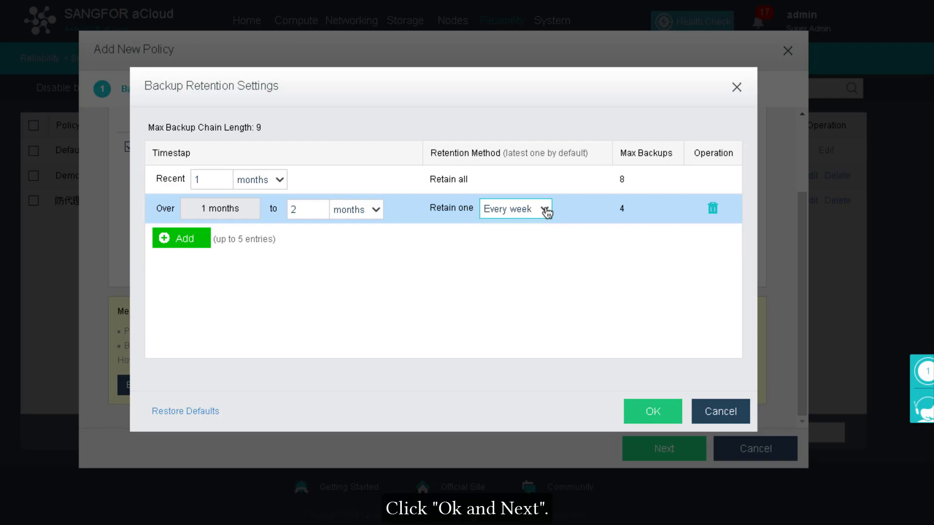
left_click(648, 412)
Select the Windows VM Yong_win70001 for the policy.
left_click(655, 447)
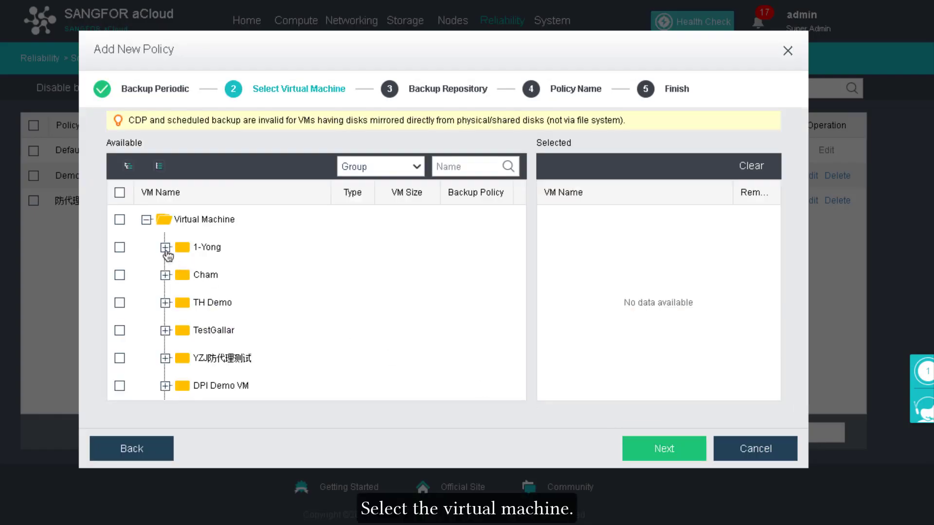
left_click(165, 247)
left_click(201, 274)
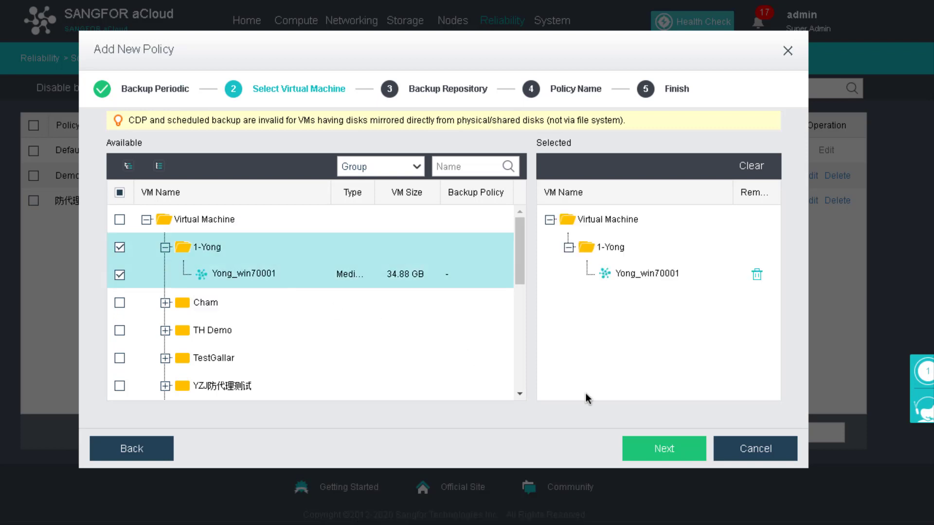
left_click(663, 449)
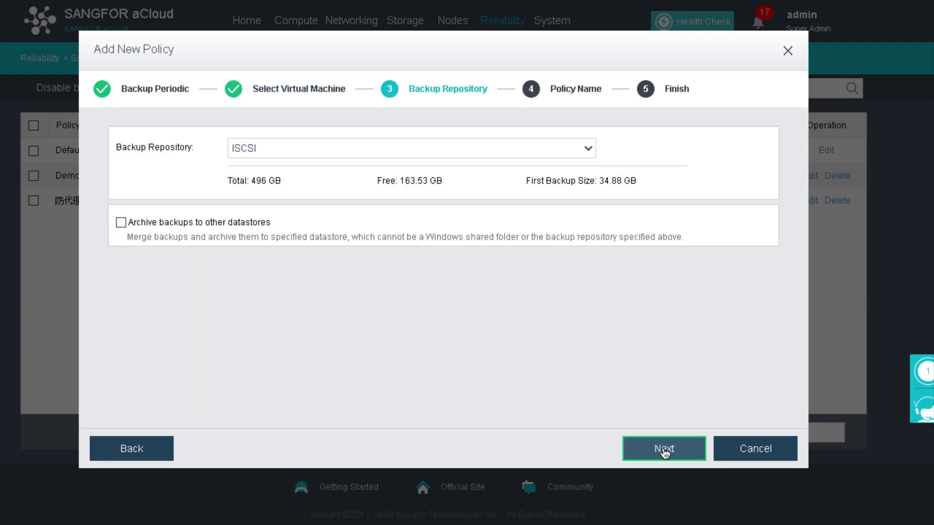
Keep ISCSI as the backup repository and enable archiving to VirtualDatastore1.
left_click(438, 150)
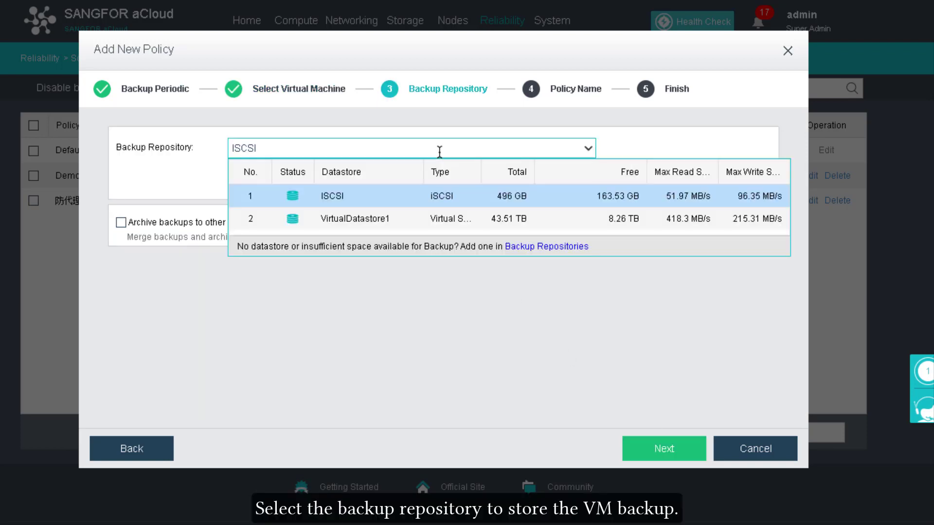
left_click(407, 200)
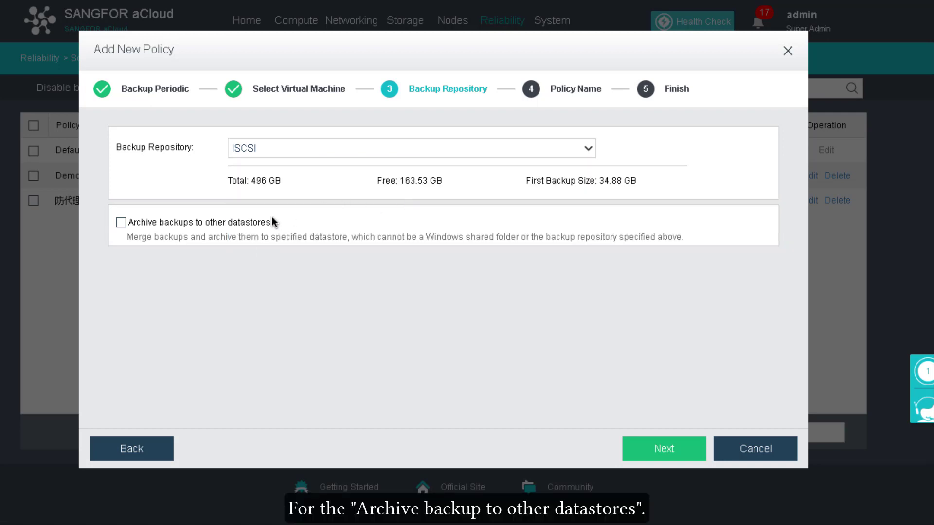
left_click(238, 224)
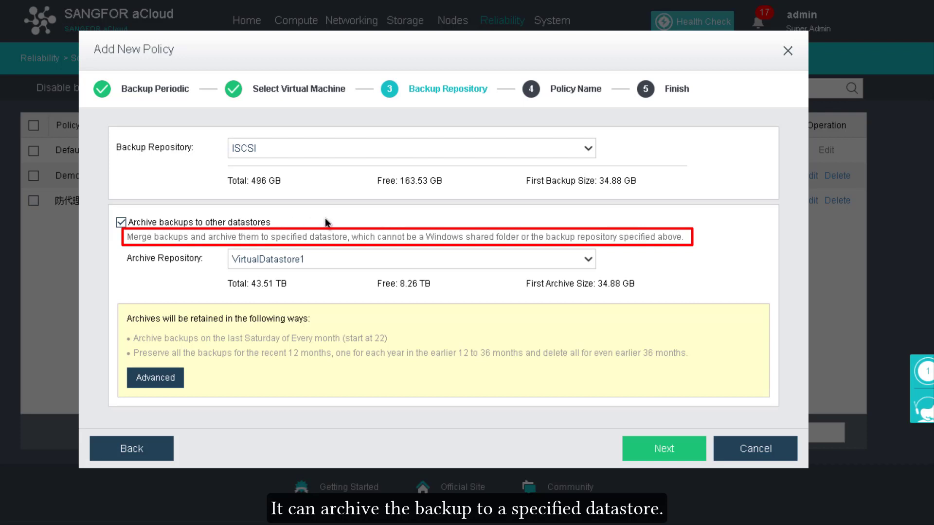
left_click(348, 259)
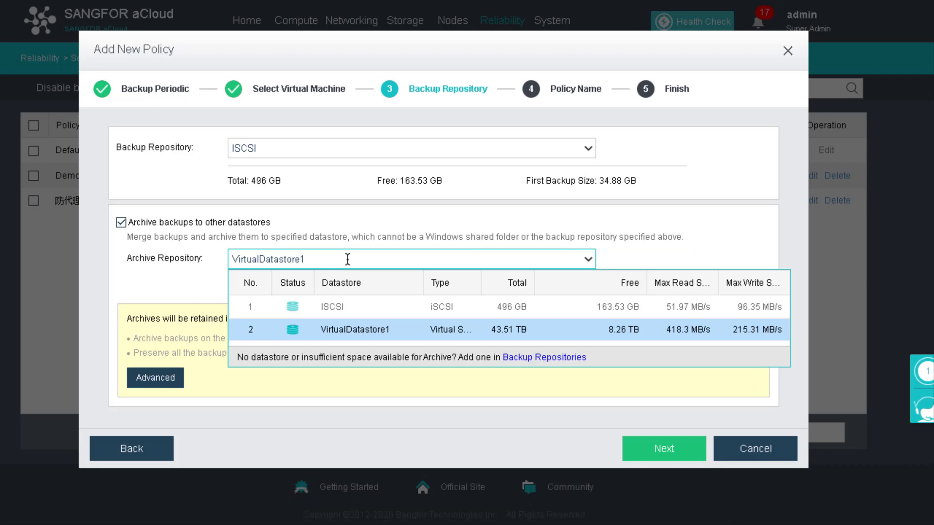
left_click(361, 328)
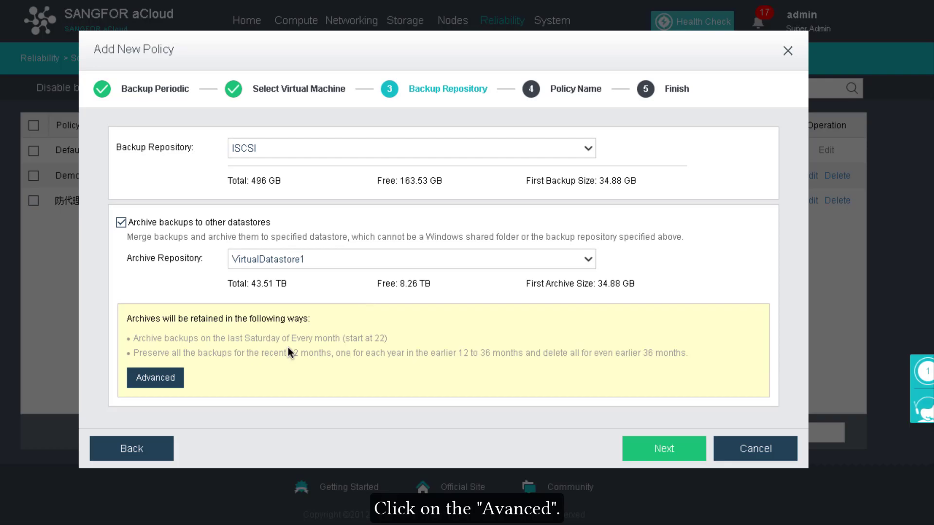
left_click(154, 382)
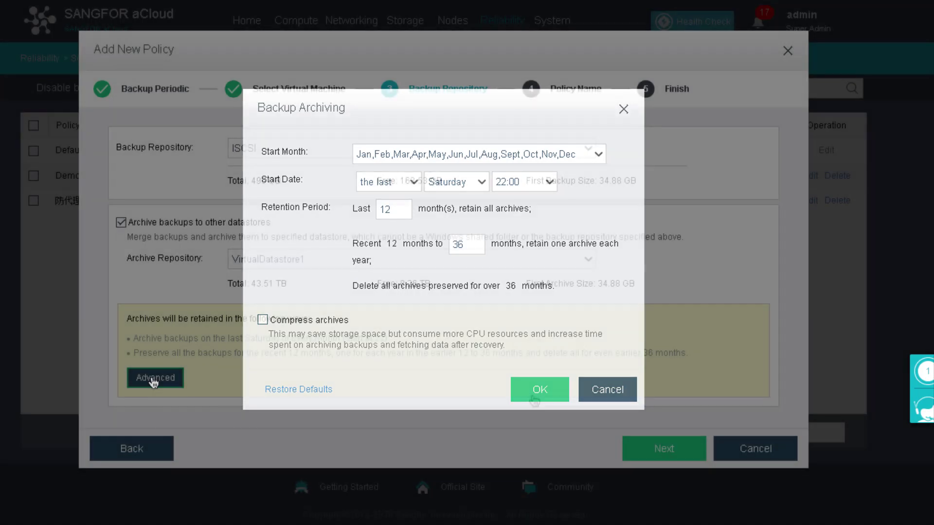
left_click(540, 392)
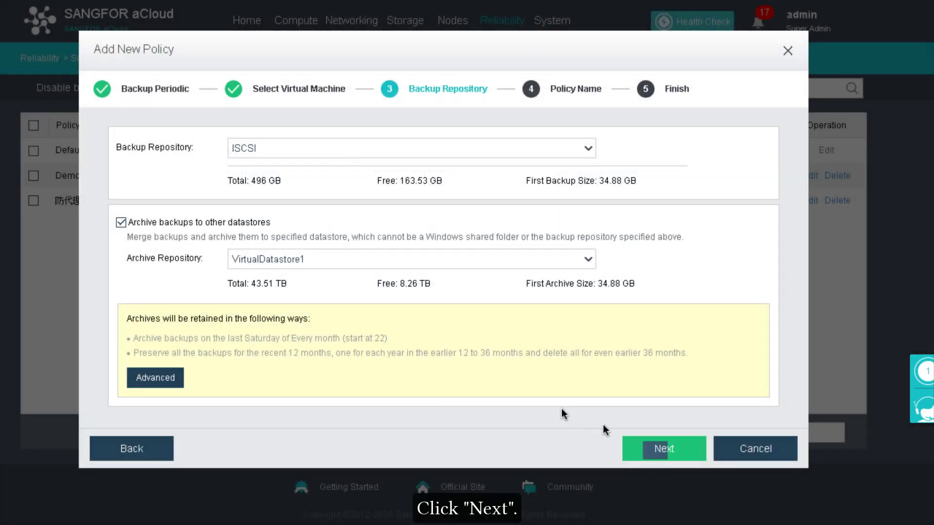
left_click(636, 446)
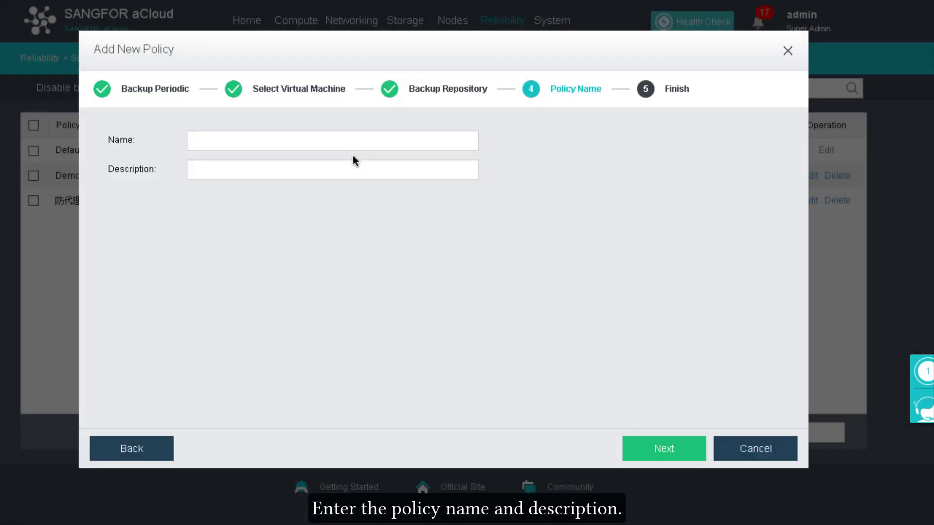
Name the weekly backup policy 'Yong_Test' and save it from the summary.
left_click(340, 140)
type("Yong_Tes")
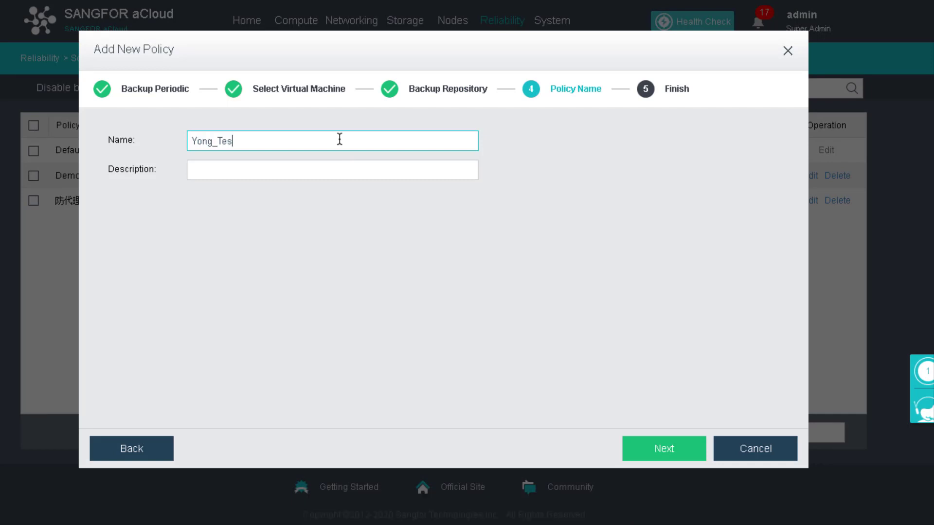
type("t")
left_click(687, 459)
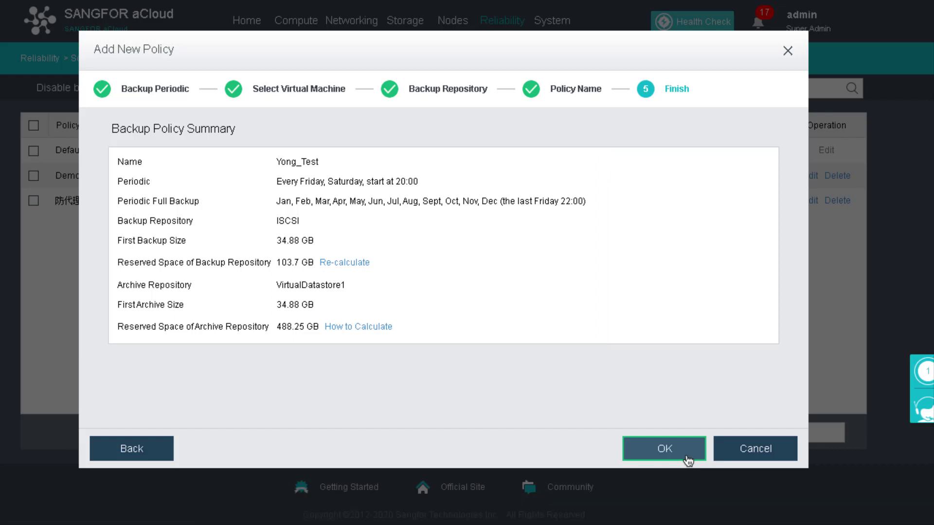
left_click(688, 458)
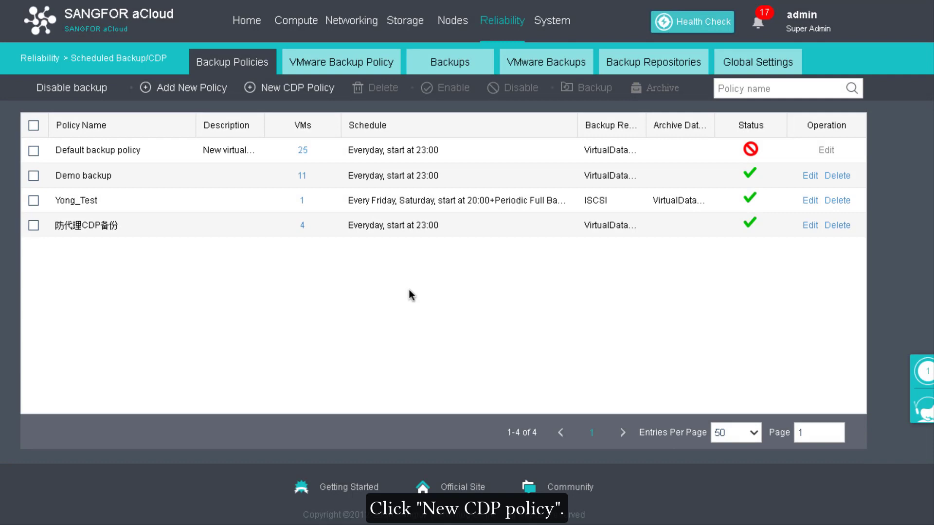
Start a new CDP policy keeping logs 24 hours at 5 secs, backing up every 1 hour.
left_click(292, 90)
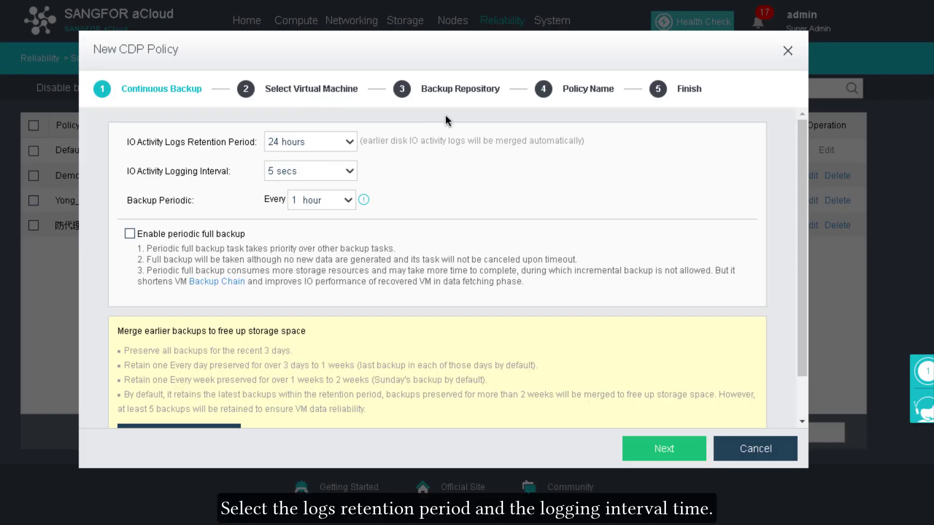
left_click(346, 141)
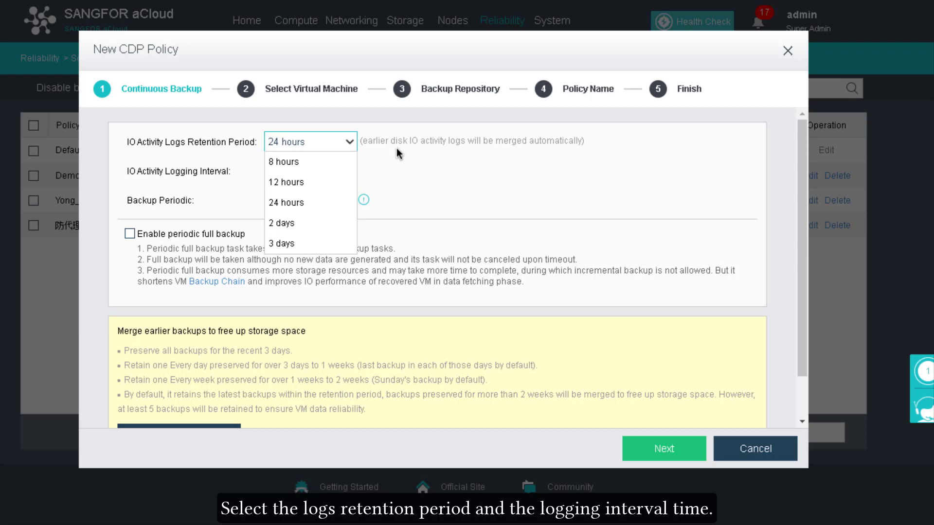
left_click(311, 202)
left_click(338, 173)
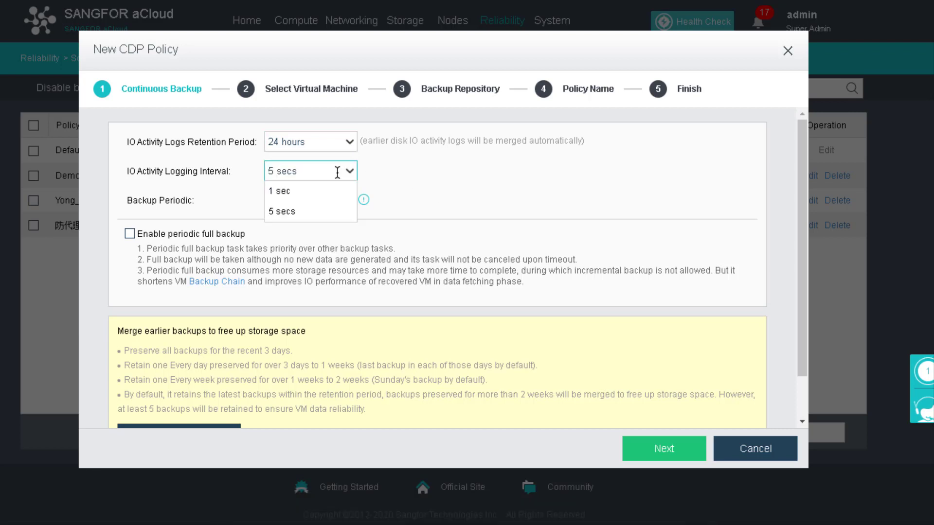
left_click(343, 173)
left_click(345, 202)
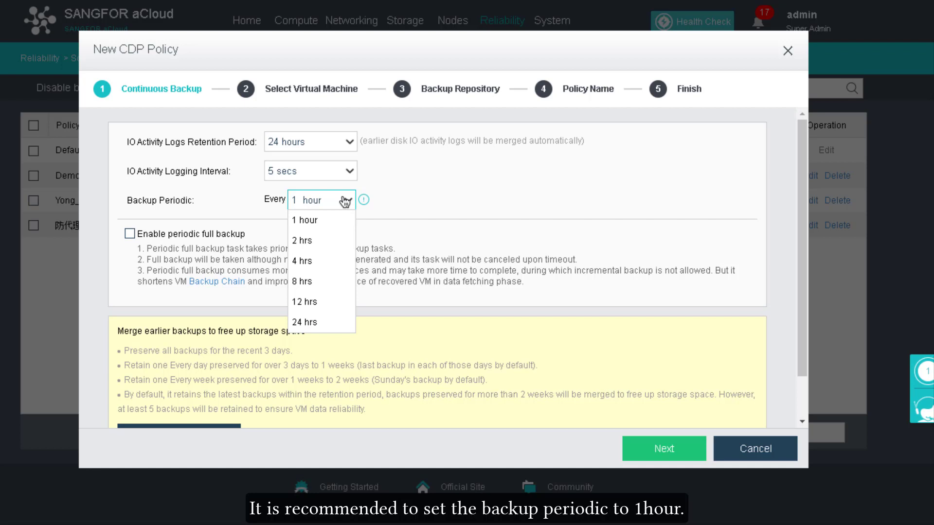
left_click(334, 217)
Enable periodic full backups, review the default retention settings, and continue to VM selection.
left_click(217, 235)
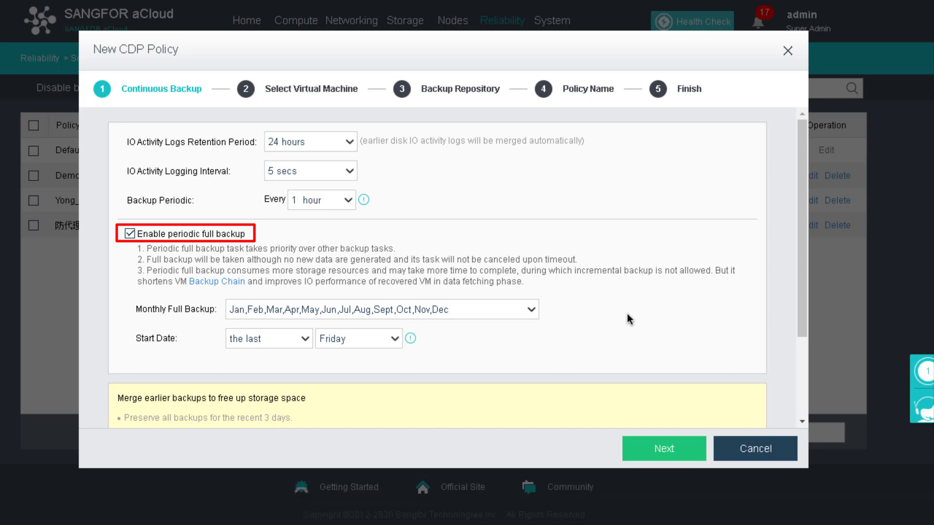
scroll(626, 319, "down", 3)
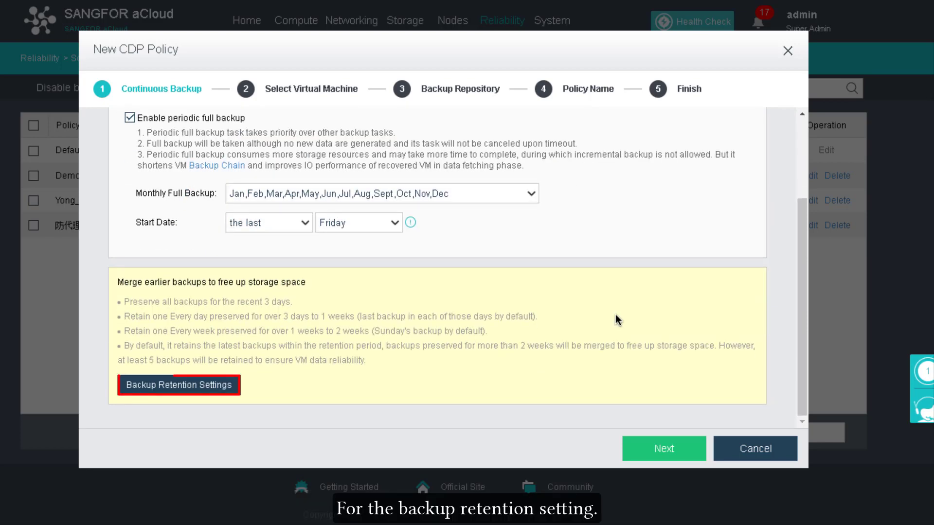
left_click(209, 388)
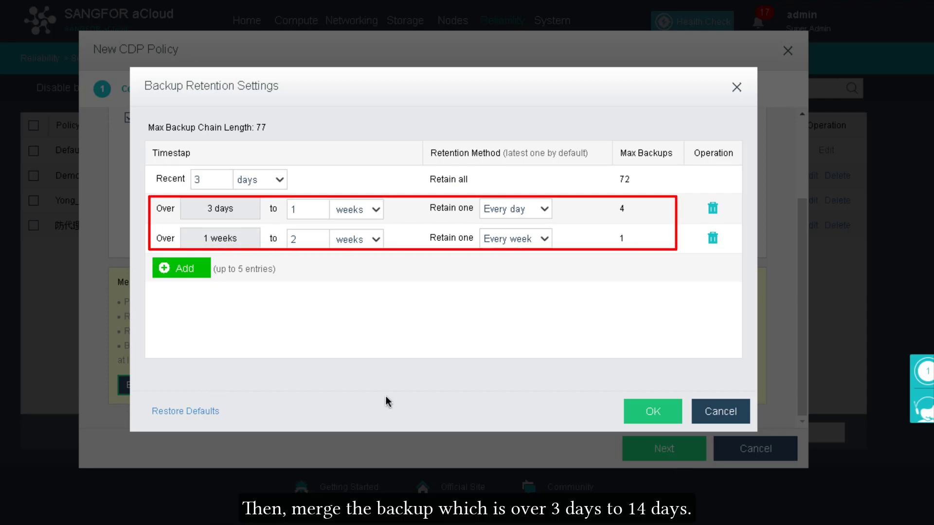
left_click(642, 400)
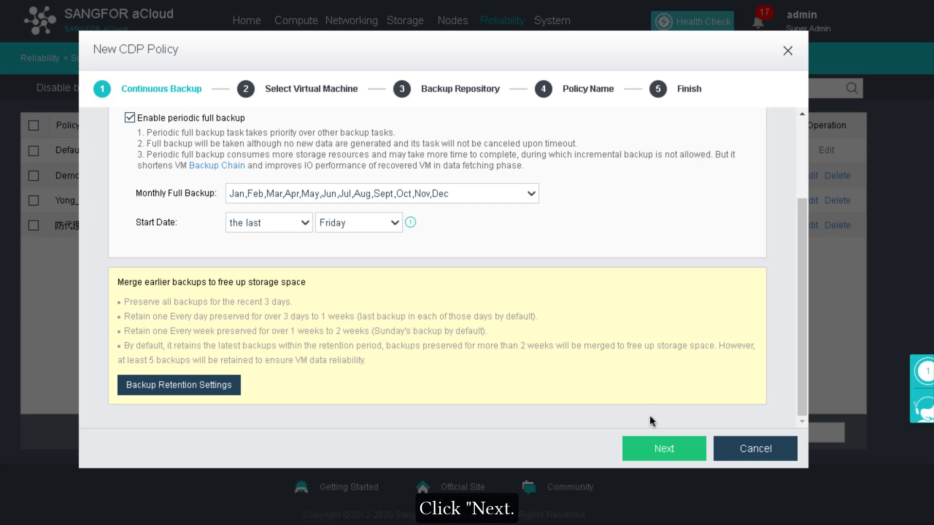
left_click(667, 455)
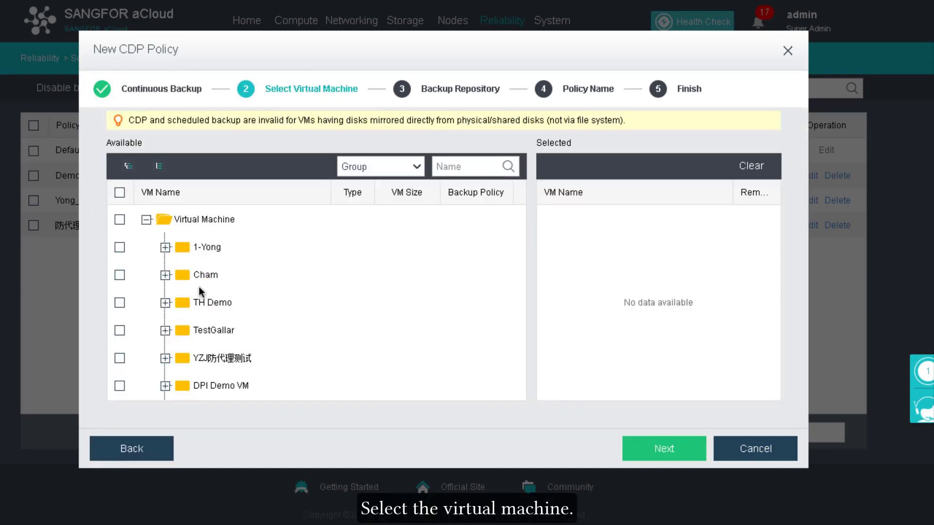
Select Yong_win70001 in the 1-Yong group and confirm replacing its Yong_Test policy.
left_click(165, 247)
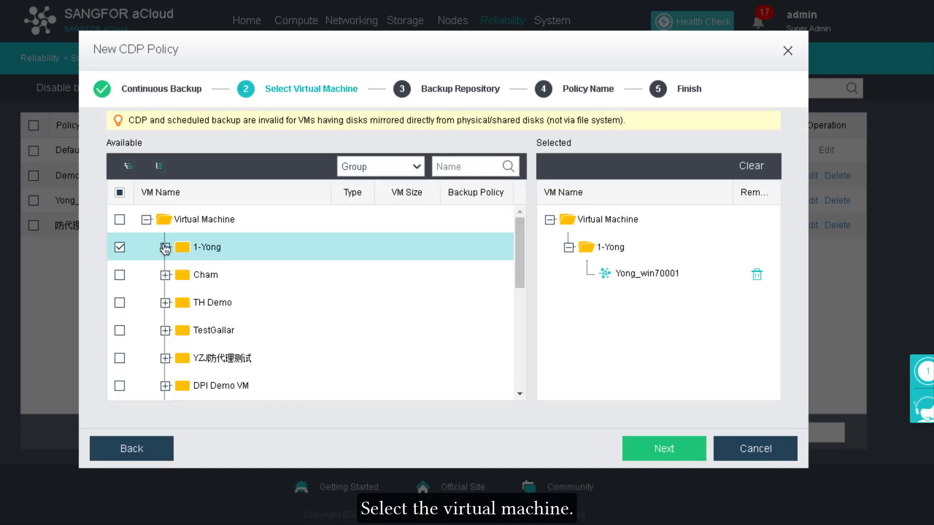
left_click(652, 447)
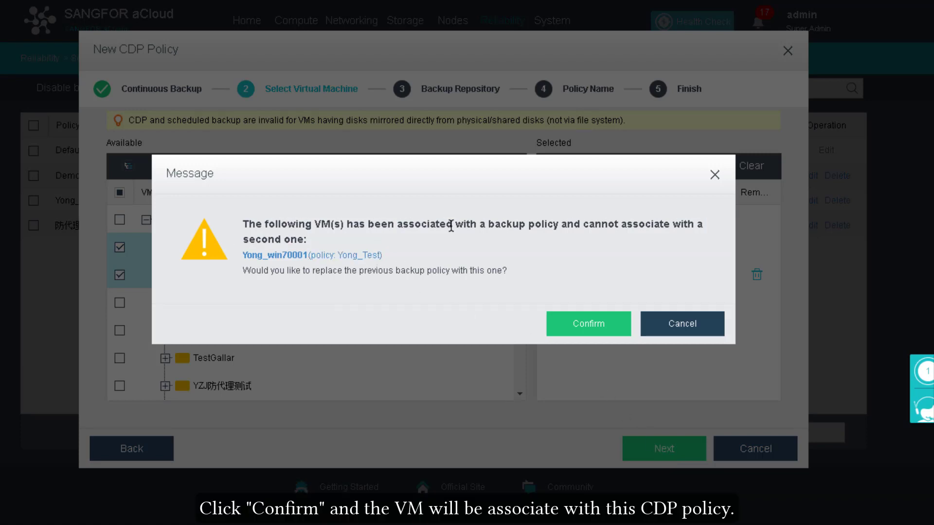
left_click(600, 323)
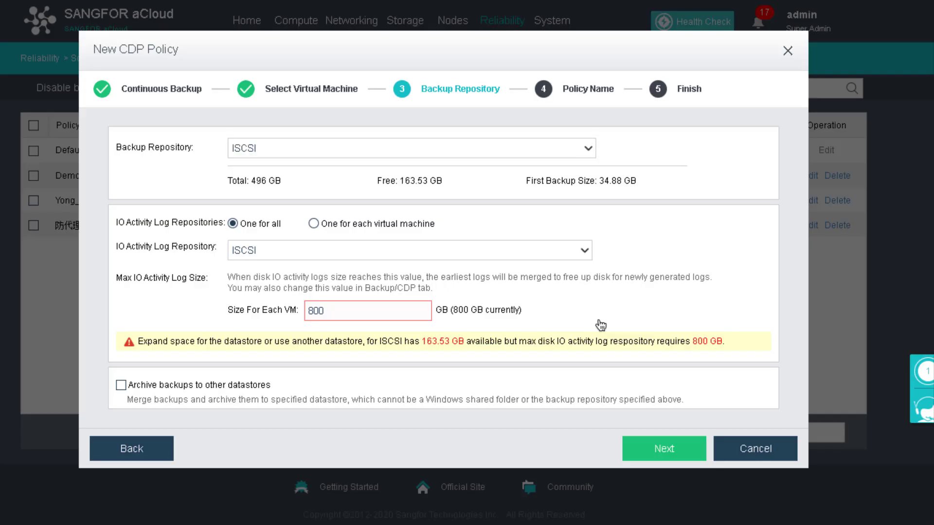
Keep ISCSI as backup repository and store IO activity logs on VirtualDatastore1.
left_click(444, 145)
left_click(444, 144)
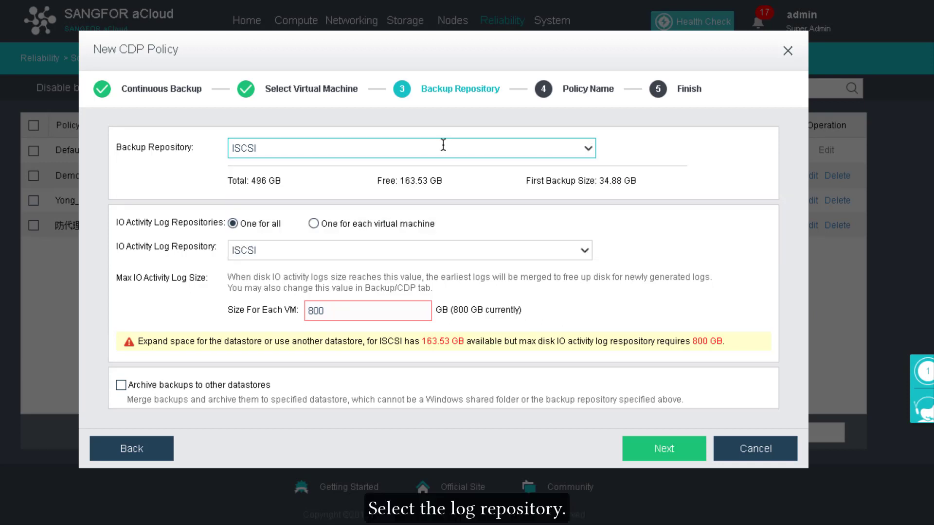
left_click(314, 250)
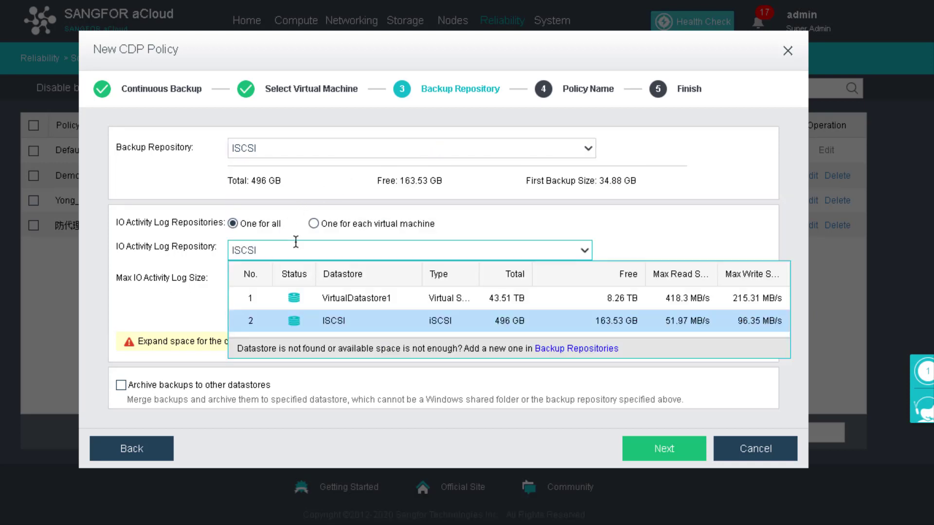
left_click(366, 296)
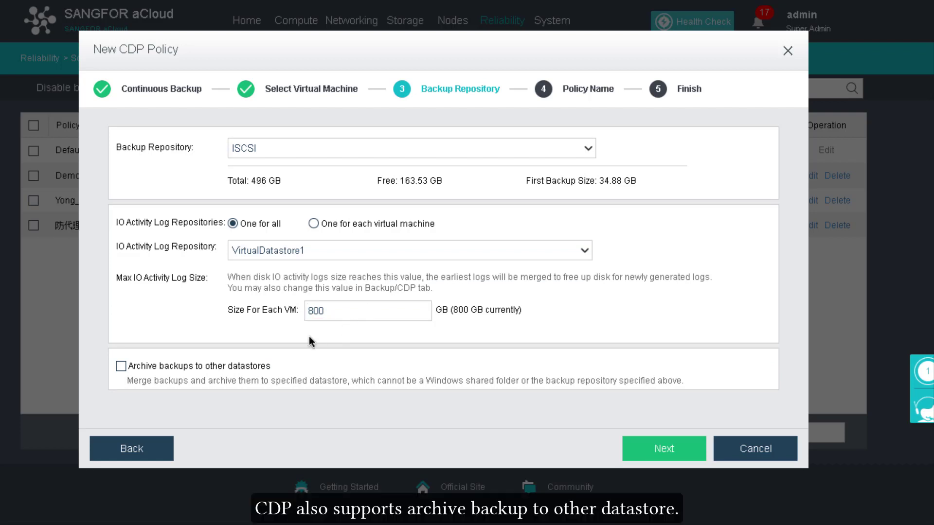
Enable archiving backups to VirtualDatastore1 and proceed to the policy name.
left_click(226, 367)
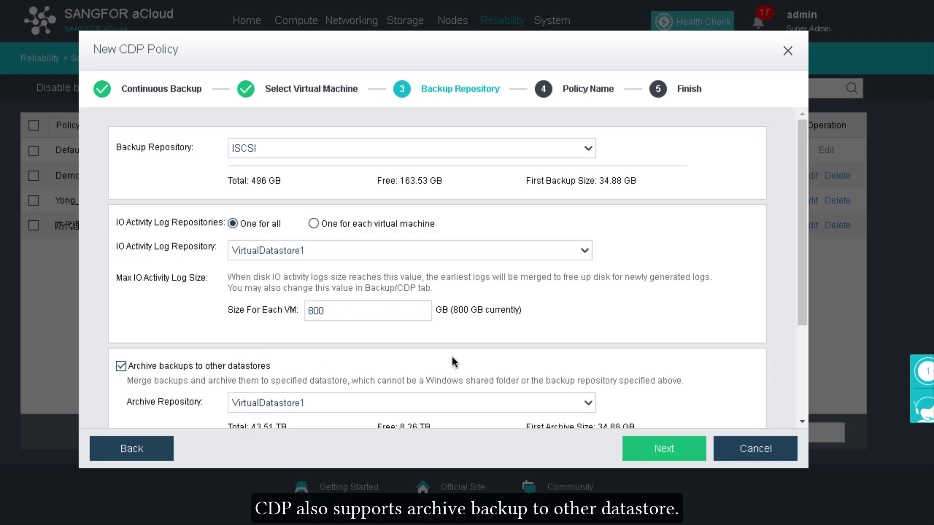
scroll(452, 357, "down", 3)
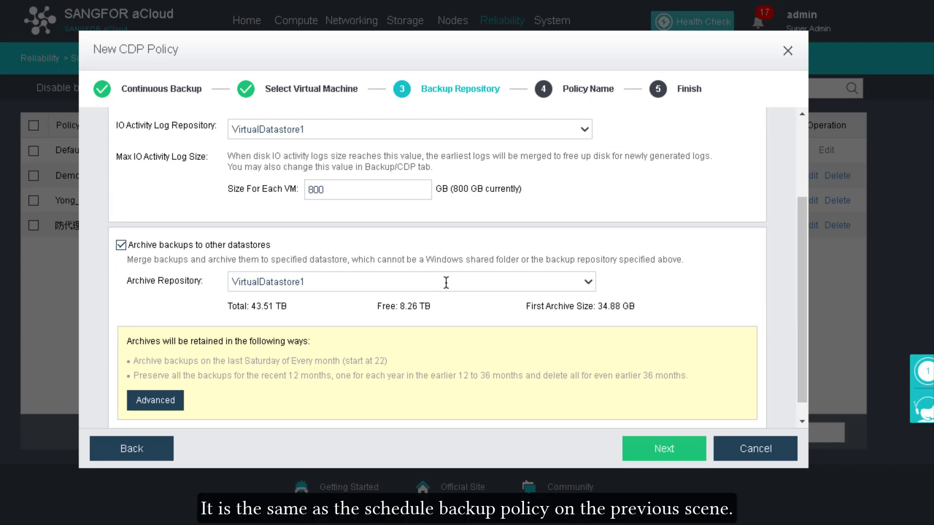
left_click(446, 282)
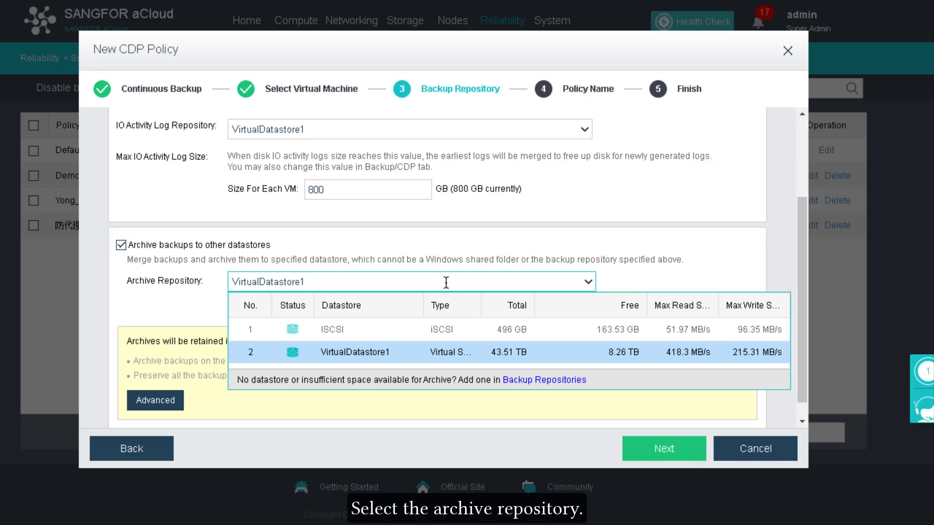
left_click(517, 352)
left_click(655, 439)
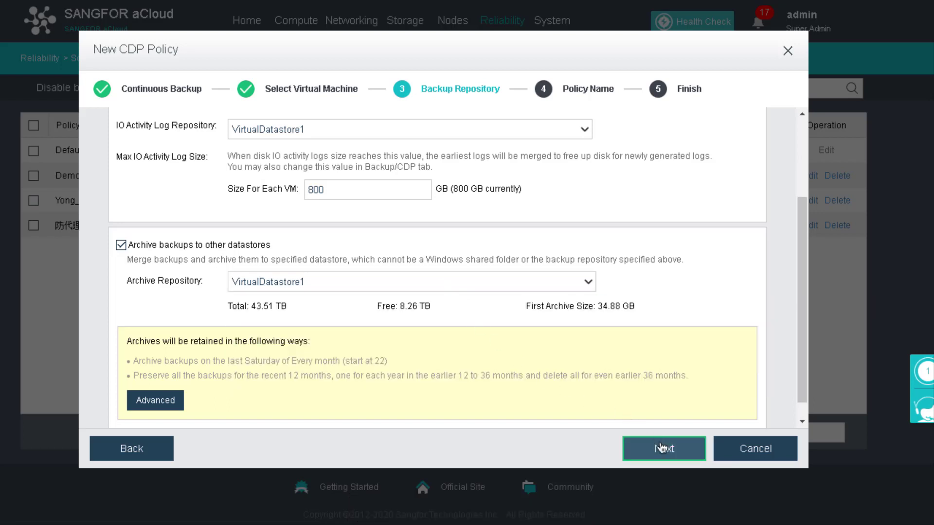
left_click(409, 142)
Enter 'Yong_CDP' as the policy name, review the hourly ISCSI summary, and create it.
type("Yong_CDP")
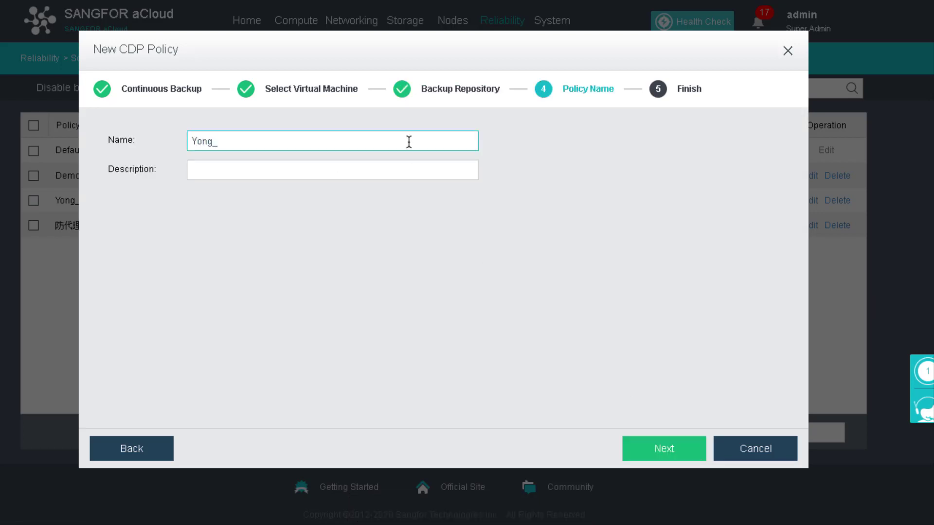
left_click(694, 448)
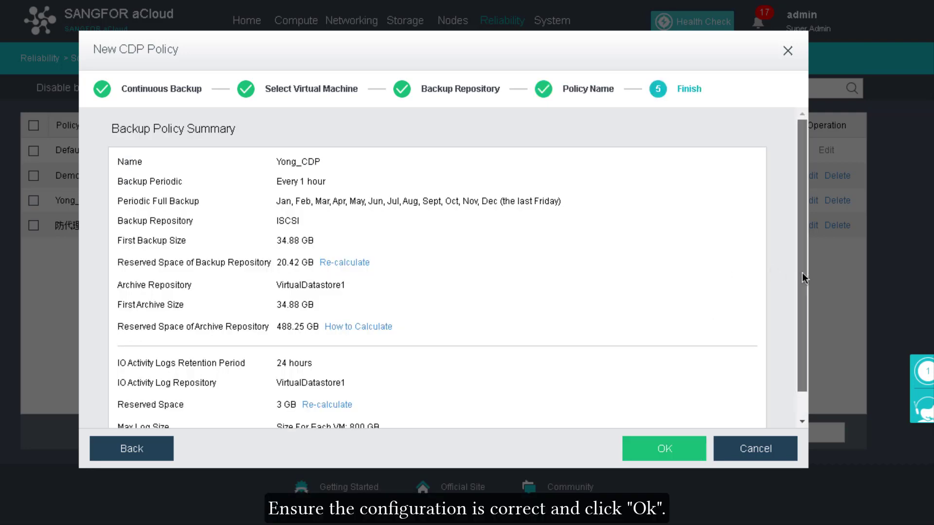
scroll(801, 273, "down", 1)
left_click(674, 449)
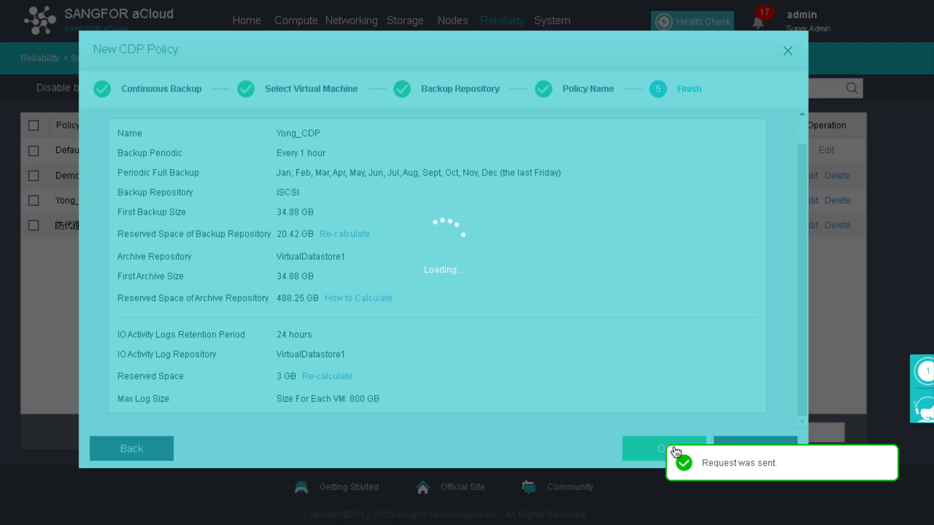